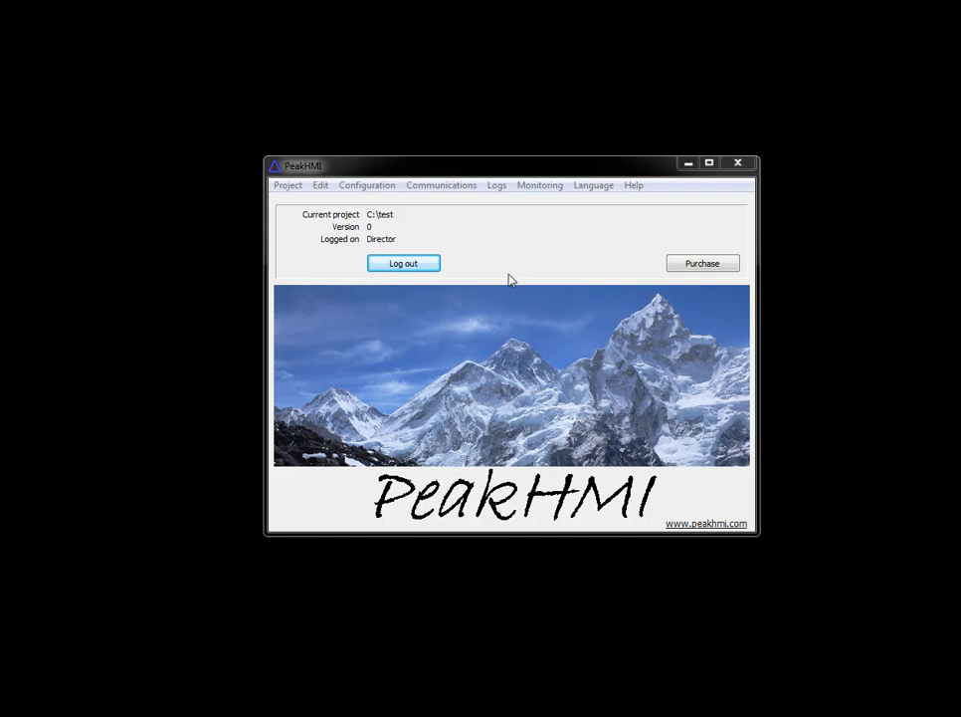
- Open the Main screen from the graphics configuration and enlarge its editor window beyond the drawing area
{"action": "left_click", "coordinate": [388, 190]}
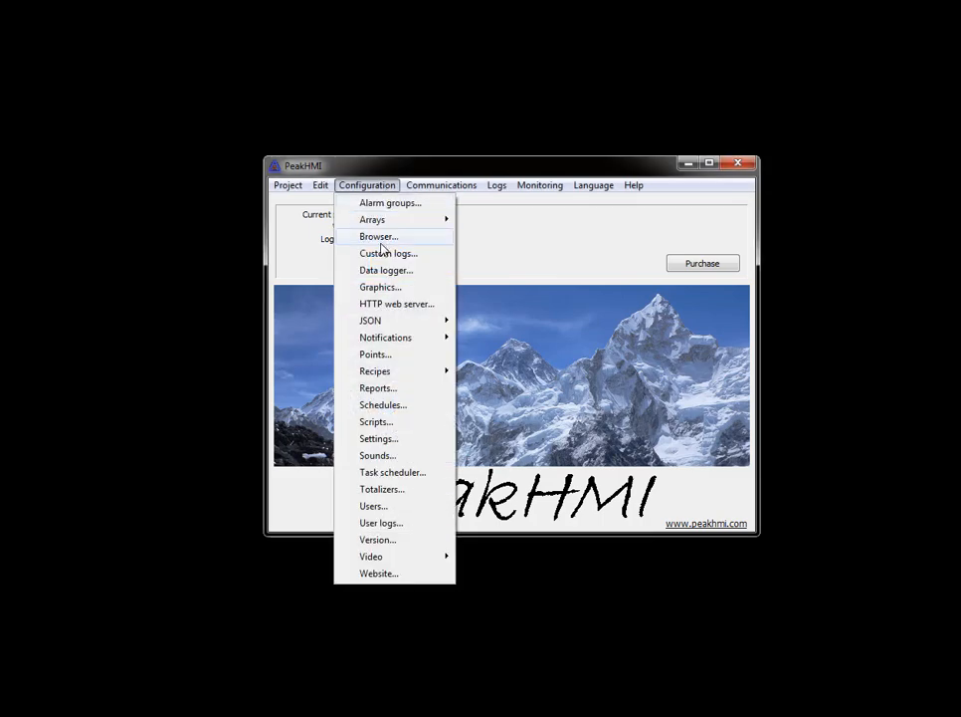
{"action": "left_click", "coordinate": [374, 288]}
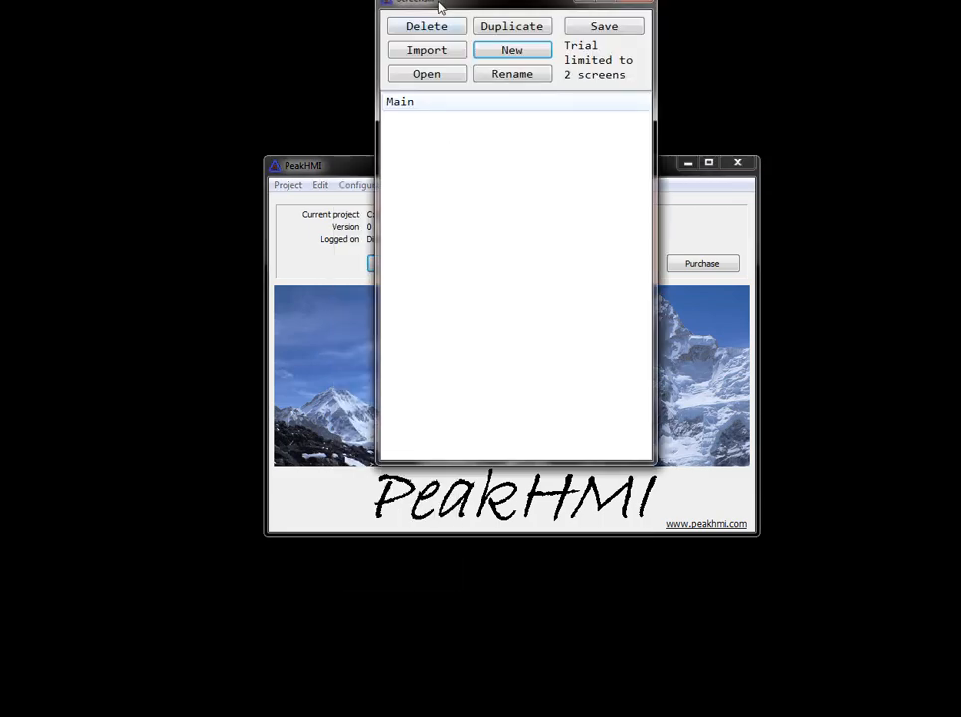
{"action": "left_click_drag", "start_coordinate": [438, 9], "coordinate": [214, 45]}
{"action": "double_click", "coordinate": [388, 236]}
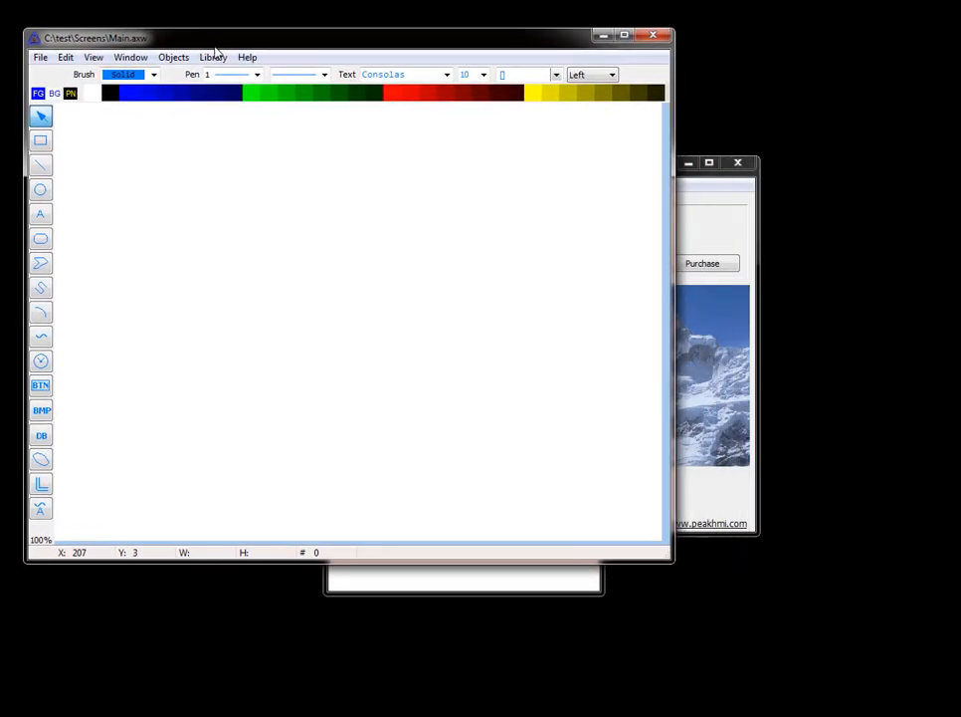
{"action": "left_click_drag", "start_coordinate": [665, 556], "coordinate": [754, 667]}
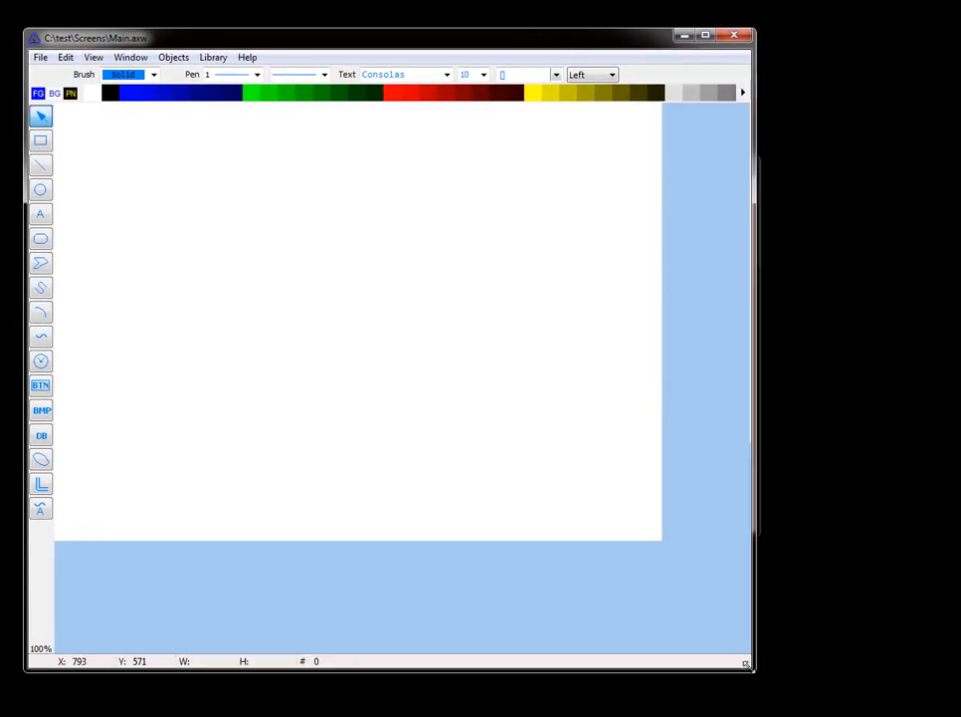
- Draw an open five-point Bezier curve about 516 wide and 136 high across the middle of the blank screen
{"action": "left_click", "coordinate": [42, 341]}
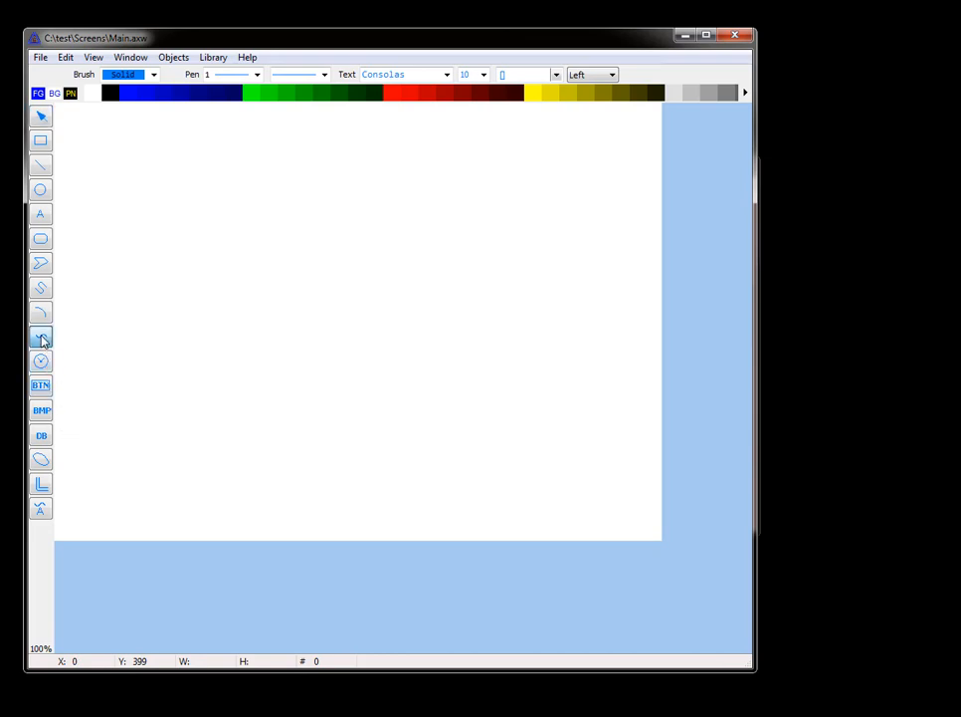
{"action": "left_click", "coordinate": [123, 327]}
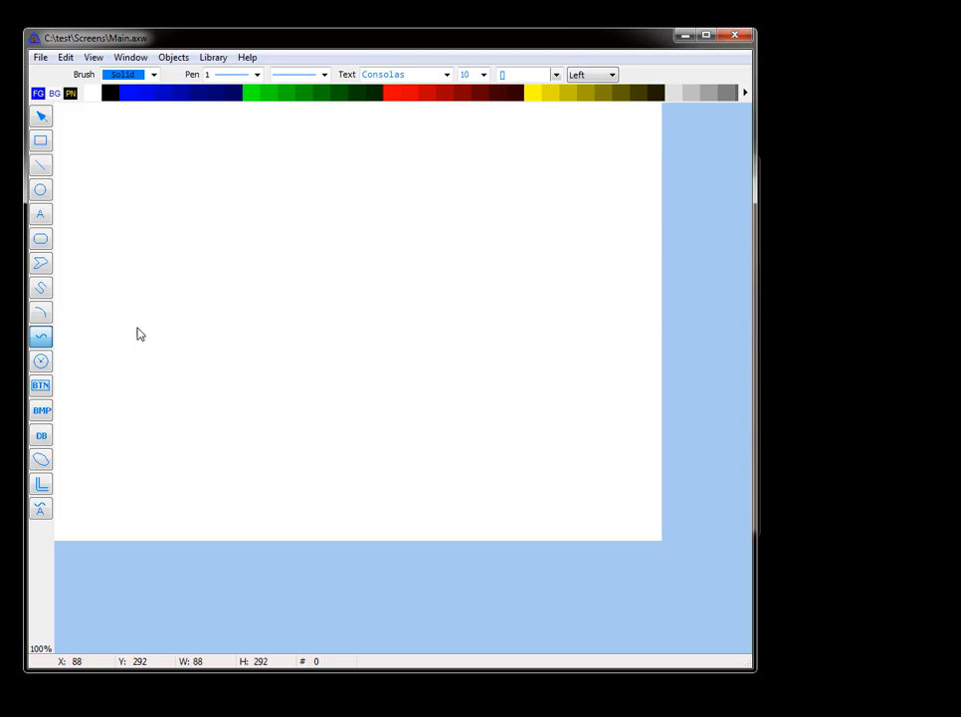
{"action": "left_click", "coordinate": [251, 333]}
{"action": "left_click", "coordinate": [315, 244]}
{"action": "left_click", "coordinate": [412, 347]}
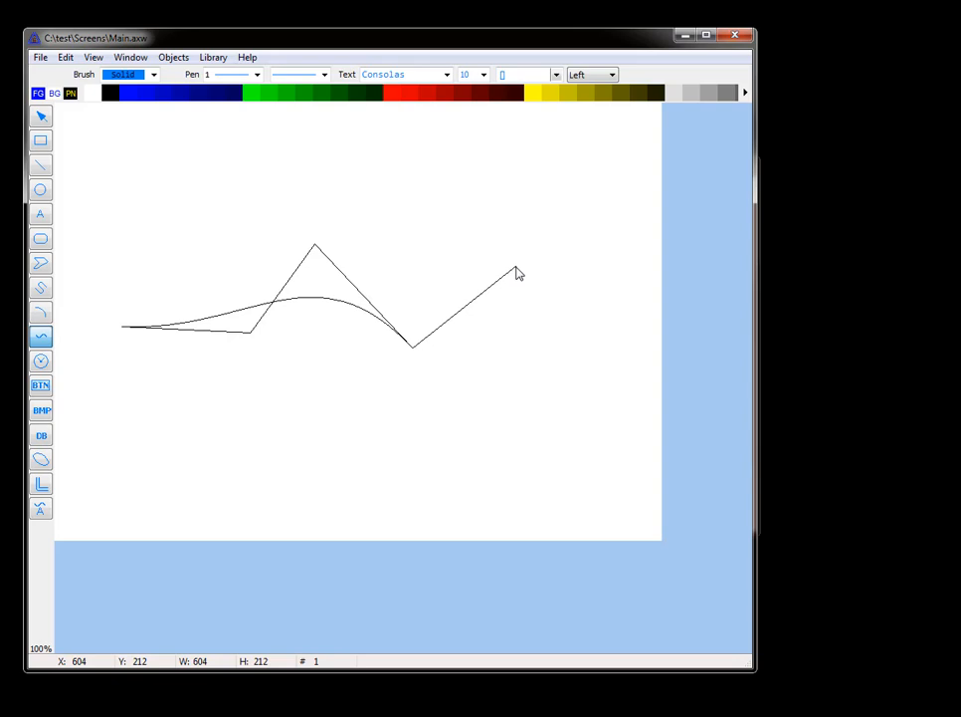
{"action": "right_click", "coordinate": [562, 246]}
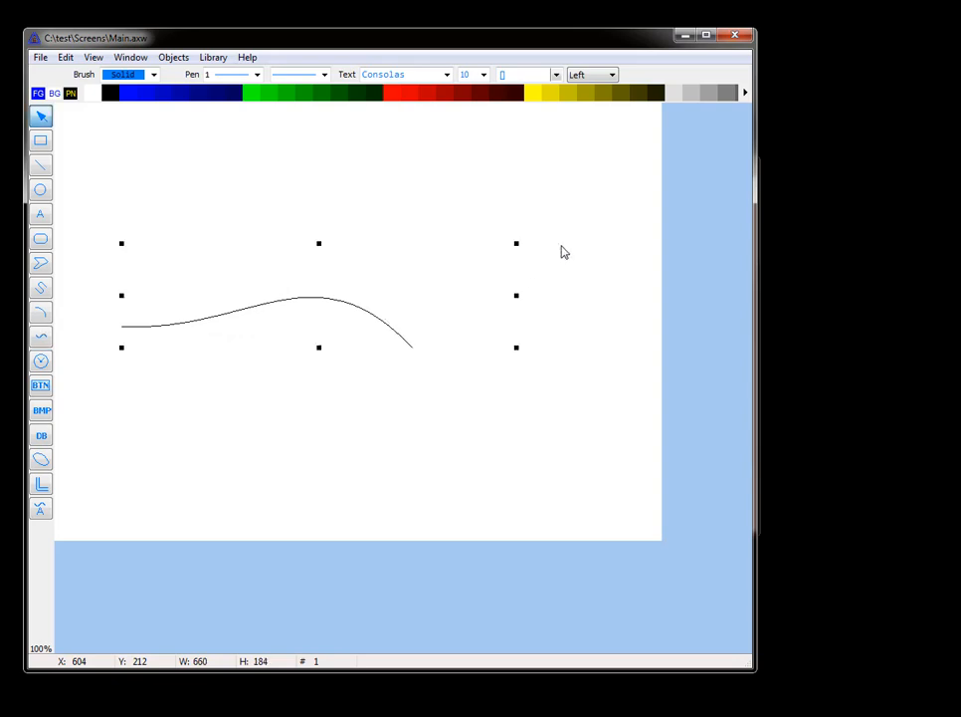
- Edit the curve's points, moving the second to about X 266, Y 370 and the fourth to about X 497, Y 377
{"action": "left_click", "coordinate": [326, 300]}
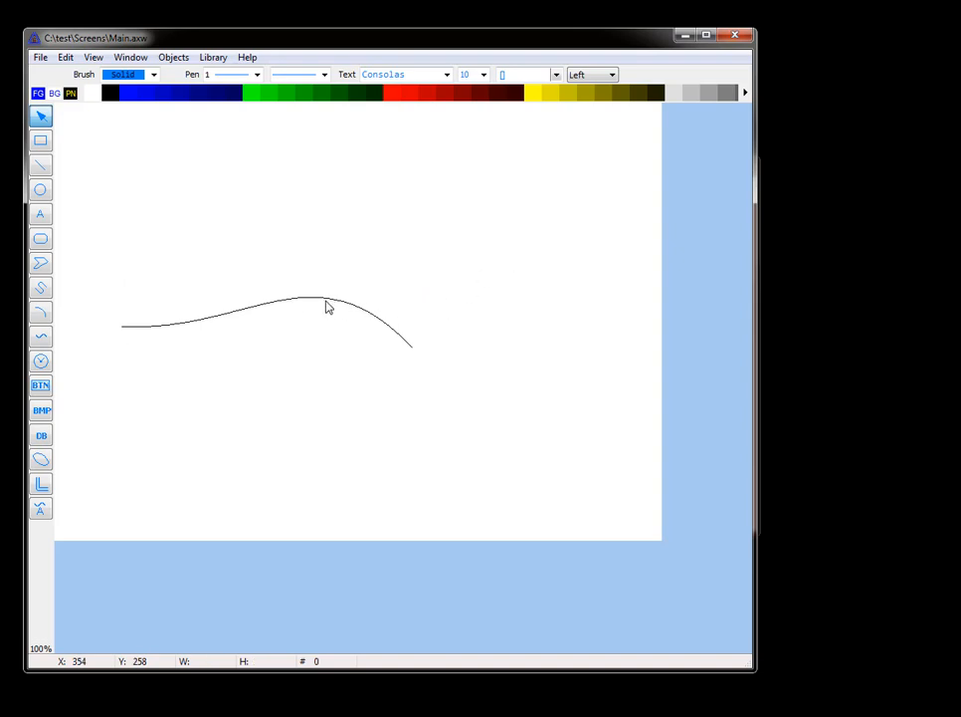
{"action": "left_click", "coordinate": [327, 303]}
{"action": "right_click", "coordinate": [326, 303]}
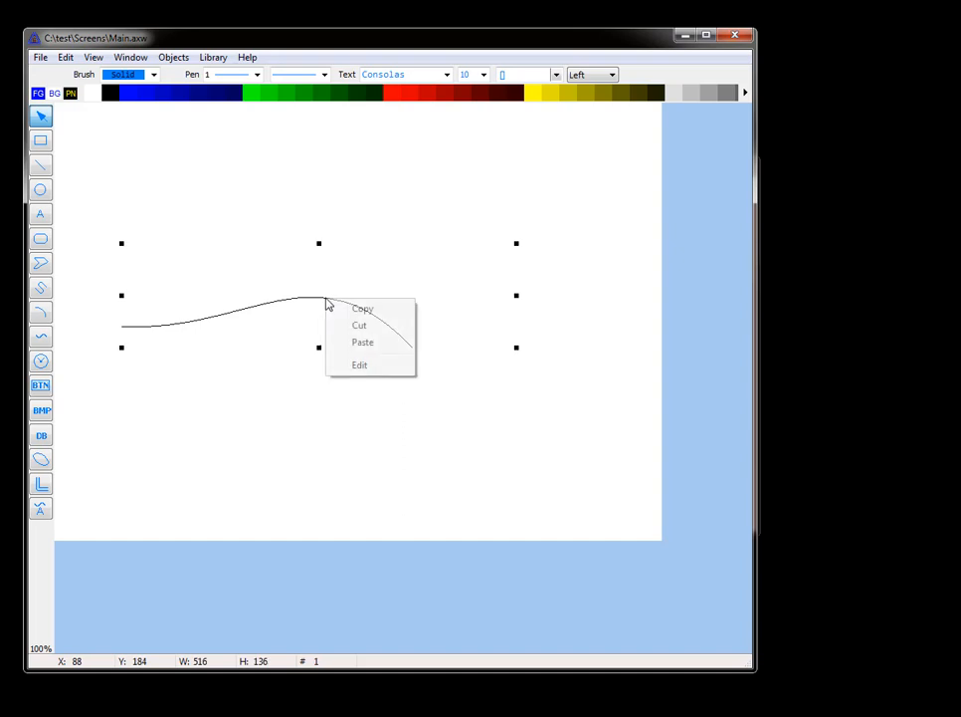
{"action": "left_click", "coordinate": [359, 367]}
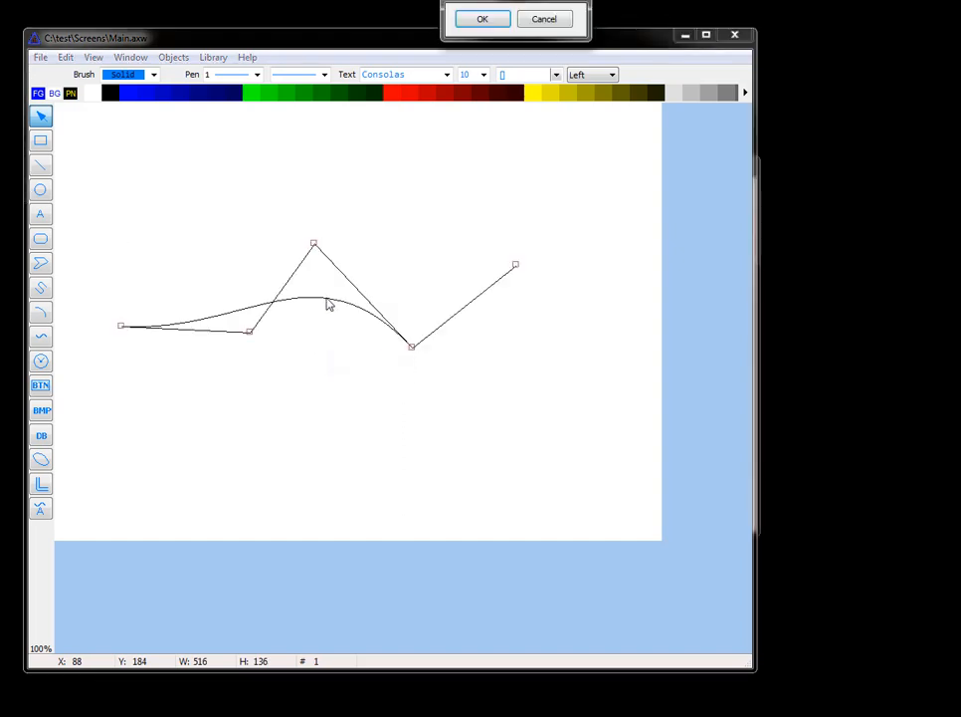
{"action": "left_click", "coordinate": [174, 58]}
{"action": "left_click", "coordinate": [179, 60]}
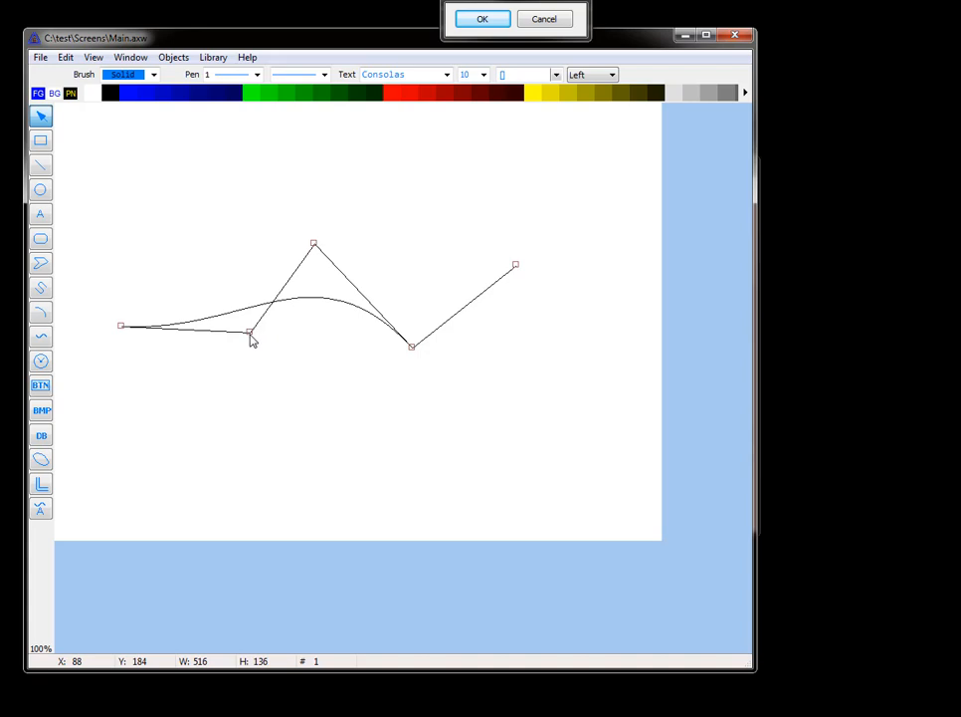
{"action": "left_click_drag", "start_coordinate": [251, 338], "coordinate": [261, 391]}
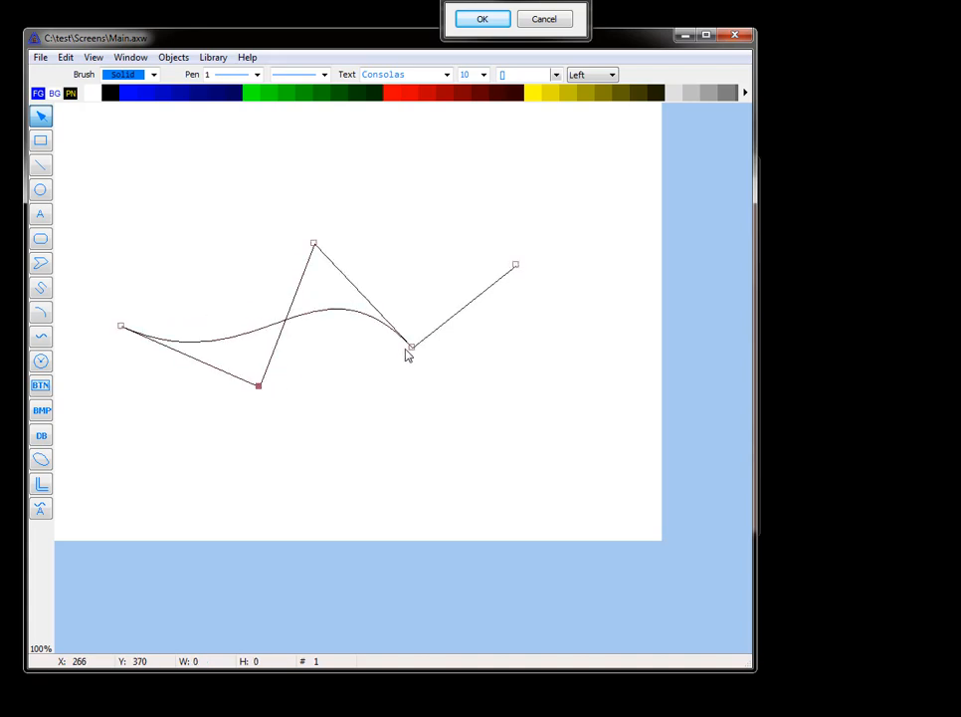
{"action": "left_click_drag", "start_coordinate": [411, 348], "coordinate": [437, 391]}
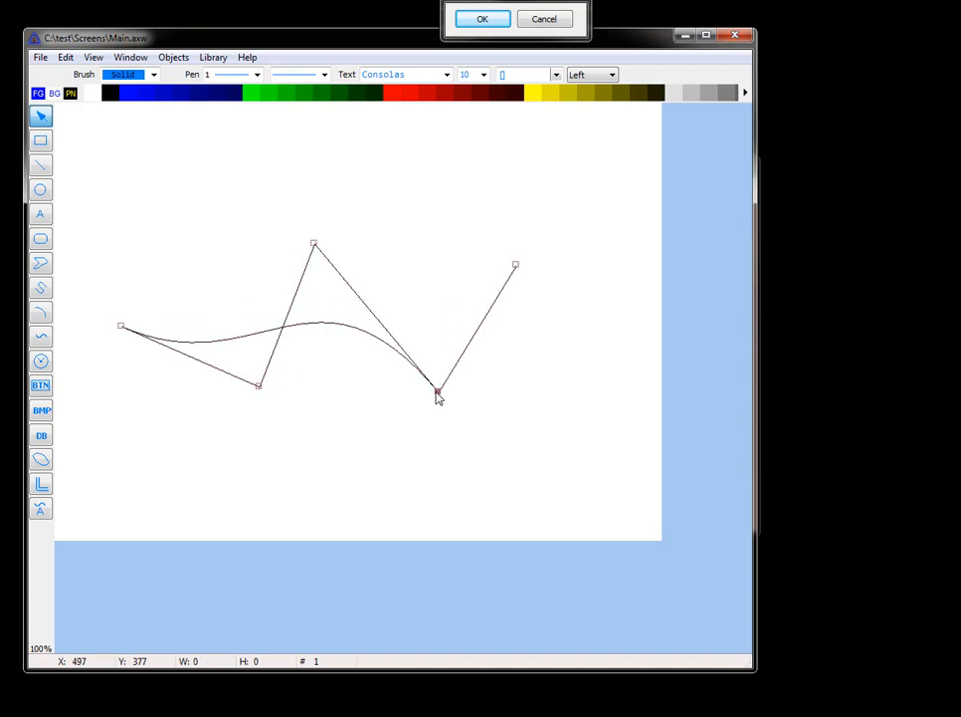
- Delete the curve's fourth point, raise the third well above the curve, and move the second to about X 278, Y 383
{"action": "key", "text": "Delete"}
{"action": "left_click_drag", "start_coordinate": [318, 249], "coordinate": [295, 201]}
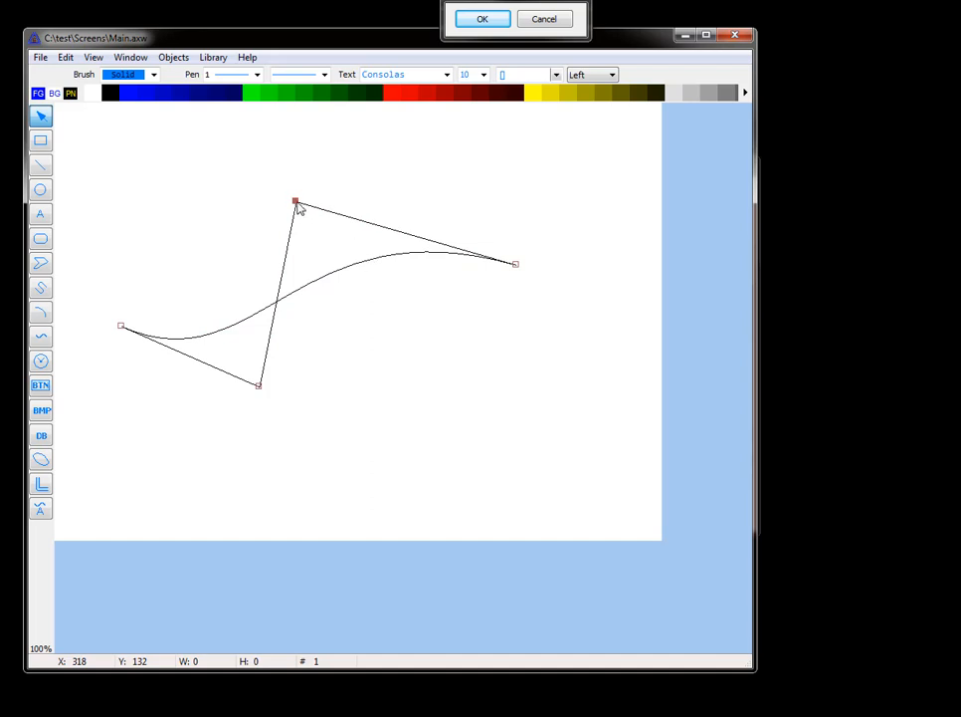
{"action": "left_click_drag", "start_coordinate": [298, 204], "coordinate": [285, 171]}
{"action": "left_click_drag", "start_coordinate": [259, 385], "coordinate": [271, 401]}
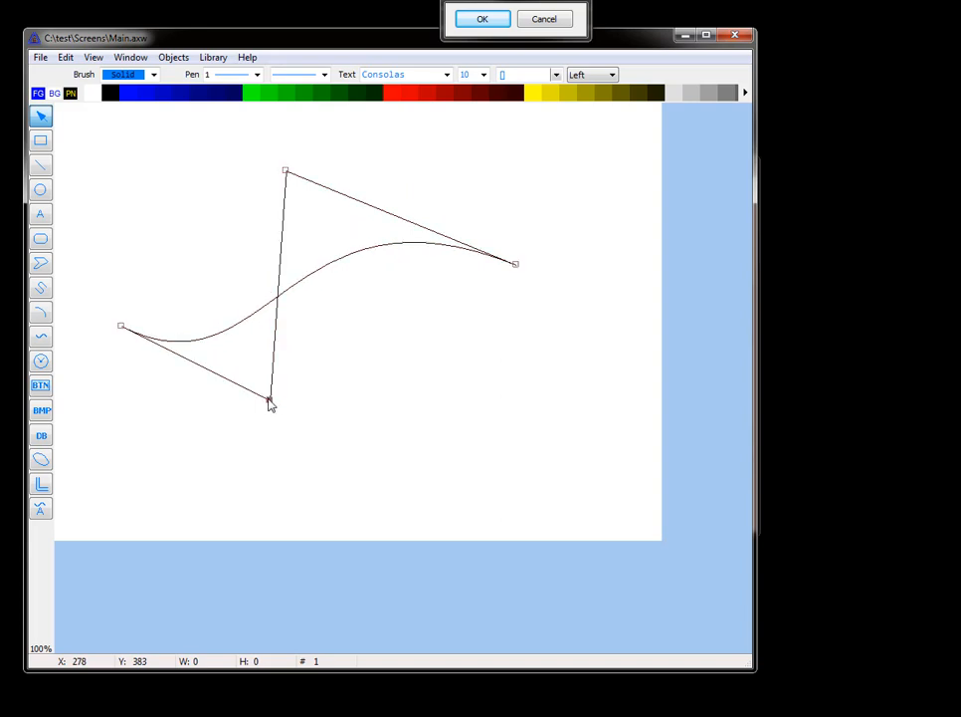
- Nudge the curve's second control point up and sideways in small increments to X 270, Y 357
{"action": "key", "text": "Up"}
{"action": "key", "text": "Up"}
{"action": "key", "text": "Up"}
{"action": "key", "text": "Up"}
{"action": "key", "text": "Up"}
{"action": "key", "text": "Up"}
{"action": "key", "text": "Up"}
{"action": "key", "text": "Up"}
{"action": "key", "text": "Up"}
{"action": "key", "text": "Up"}
{"action": "key", "text": "Up"}
{"action": "key", "text": "Up"}
{"action": "key", "text": "Up"}
{"action": "key", "text": "Up"}
{"action": "key", "text": "Up"}
{"action": "key", "text": "Up"}
{"action": "key", "text": "Up"}
{"action": "key", "text": "Up"}
{"action": "key", "text": "Up"}
{"action": "key", "text": "Up"}
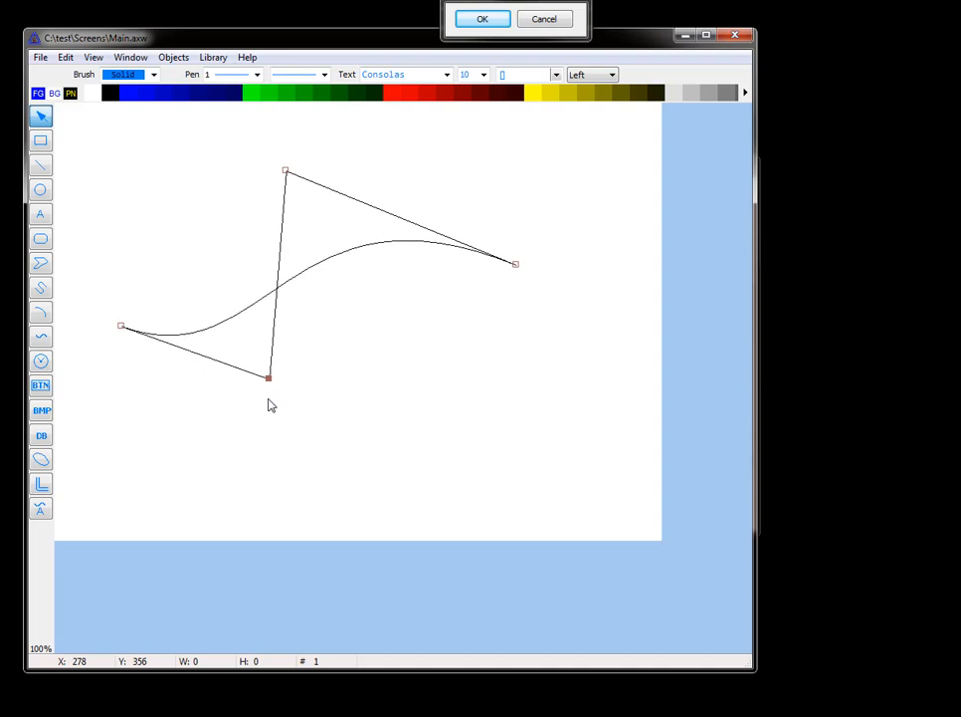
{"action": "key", "text": "Left"}
{"action": "key", "text": "Left"}
{"action": "key", "text": "Left"}
{"action": "key", "text": "Left"}
{"action": "key", "text": "Left"}
{"action": "key", "text": "Left"}
{"action": "key", "text": "Left"}
{"action": "key", "text": "Left"}
{"action": "key", "text": "Left"}
{"action": "key", "text": "Left"}
{"action": "key", "text": "Left"}
{"action": "key", "text": "Left"}
{"action": "key", "text": "Left"}
{"action": "key", "text": "Left"}
{"action": "key", "text": "Left"}
{"action": "key", "text": "Left"}
{"action": "key", "text": "Left"}
{"action": "key", "text": "Left"}
{"action": "key", "text": "Left"}
{"action": "key", "text": "Left"}
{"action": "key", "text": "Down"}
{"action": "key", "text": "Right"}
{"action": "key", "text": "Right"}
{"action": "key", "text": "Right"}
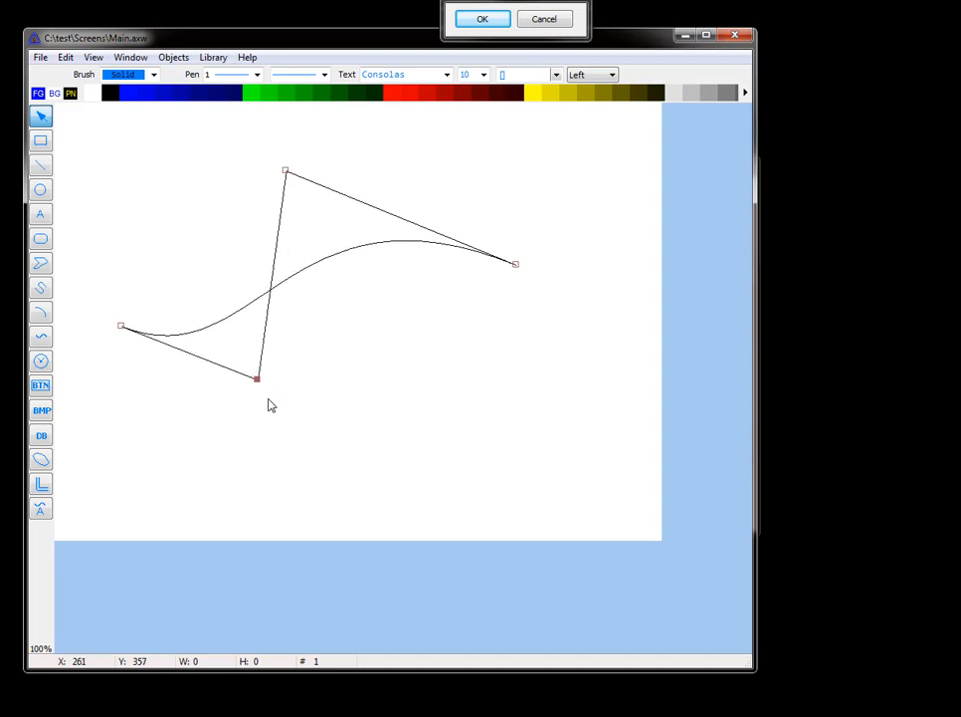
{"action": "key", "text": "Right"}
{"action": "key", "text": "Right"}
{"action": "key", "text": "Right"}
{"action": "key", "text": "Right"}
{"action": "key", "text": "Right"}
{"action": "key", "text": "Right"}
{"action": "key", "text": "Right"}
{"action": "key", "text": "Right"}
{"action": "key", "text": "Right"}
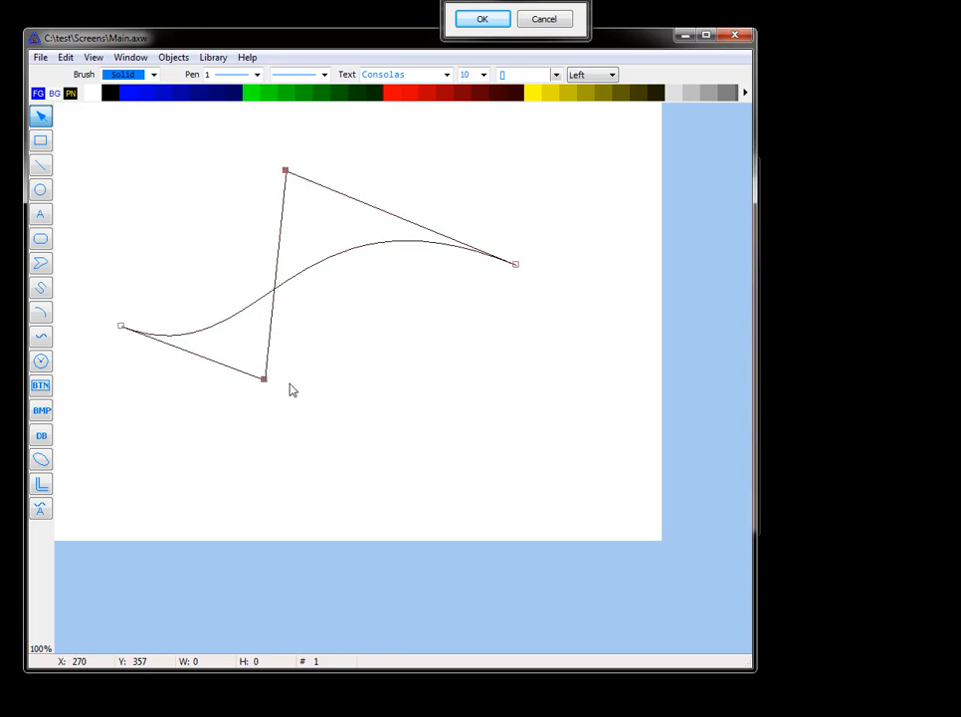
- Select the two middle control points together and nudge them sideways until the lower one is at X 318, Y 358
{"action": "key", "text": "Down"}
{"action": "key", "text": "Right"}
{"action": "key", "text": "Right"}
{"action": "key", "text": "Right"}
{"action": "key", "text": "Right"}
{"action": "key", "text": "Right"}
{"action": "key", "text": "Right"}
{"action": "key", "text": "Right"}
{"action": "key", "text": "Right"}
{"action": "key", "text": "Right"}
{"action": "key", "text": "Right"}
{"action": "key", "text": "Right"}
{"action": "key", "text": "Right"}
{"action": "key", "text": "Right"}
{"action": "key", "text": "Right"}
{"action": "key", "text": "Right"}
{"action": "key", "text": "Right"}
{"action": "key", "text": "Right"}
{"action": "key", "text": "Right"}
{"action": "key", "text": "Right"}
{"action": "key", "text": "Right"}
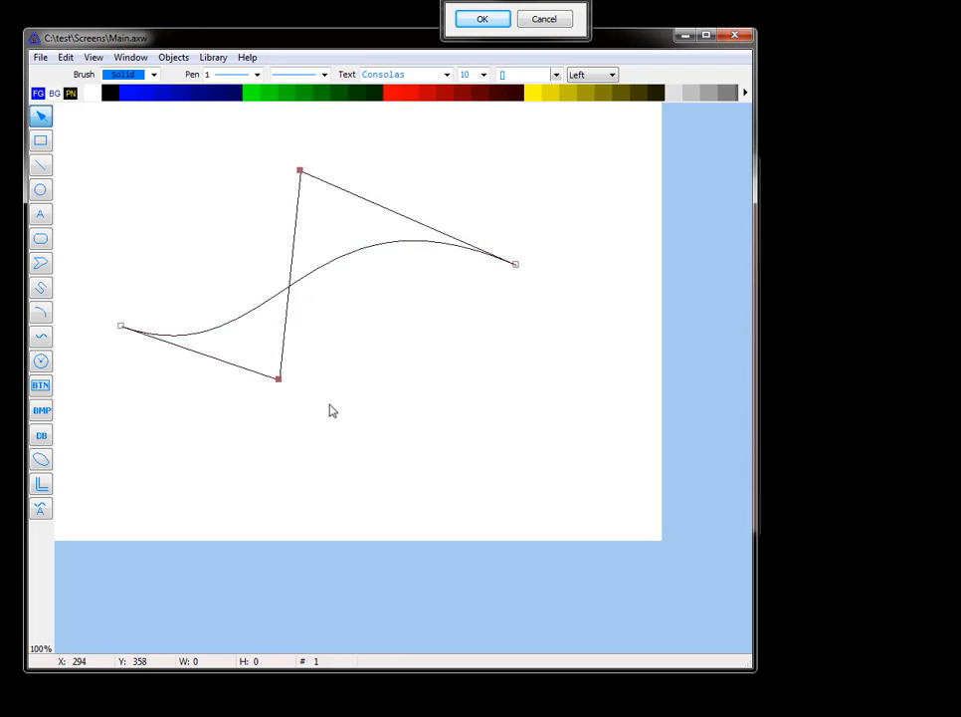
{"action": "key", "text": "Right"}
{"action": "key", "text": "Right"}
{"action": "key", "text": "Right"}
{"action": "key", "text": "Right"}
{"action": "key", "text": "Right"}
{"action": "key", "text": "Right"}
{"action": "key", "text": "Right"}
{"action": "key", "text": "Right"}
{"action": "key", "text": "Right"}
{"action": "key", "text": "Right"}
{"action": "key", "text": "Right"}
{"action": "key", "text": "Right"}
{"action": "key", "text": "Right"}
{"action": "key", "text": "Right"}
{"action": "key", "text": "Right"}
{"action": "key", "text": "Right"}
{"action": "key", "text": "Right"}
{"action": "key", "text": "Right"}
{"action": "key", "text": "Right"}
{"action": "key", "text": "Right"}
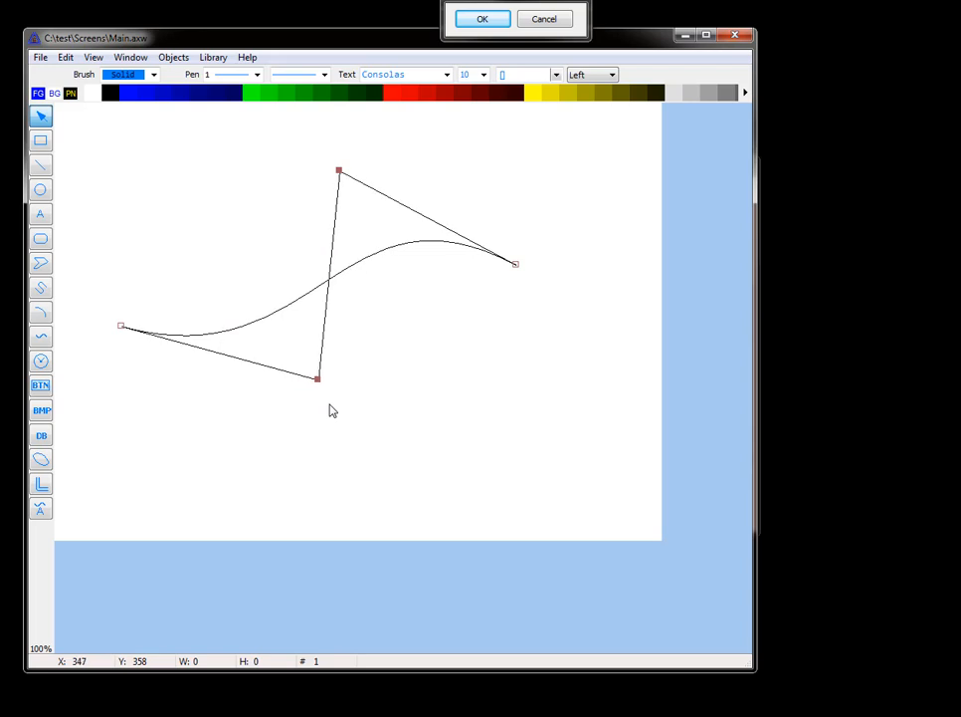
{"action": "key", "text": "Left"}
{"action": "key", "text": "Left"}
{"action": "key", "text": "Left"}
{"action": "key", "text": "Left"}
{"action": "key", "text": "Left"}
{"action": "key", "text": "Left"}
{"action": "key", "text": "Left"}
{"action": "key", "text": "Left"}
{"action": "key", "text": "Left"}
{"action": "key", "text": "Left"}
{"action": "key", "text": "Left"}
{"action": "key", "text": "Left"}
{"action": "key", "text": "Left"}
{"action": "key", "text": "Left"}
{"action": "key", "text": "Left"}
{"action": "key", "text": "Left"}
{"action": "key", "text": "Left"}
{"action": "key", "text": "Left"}
{"action": "key", "text": "Left"}
{"action": "key", "text": "Left"}
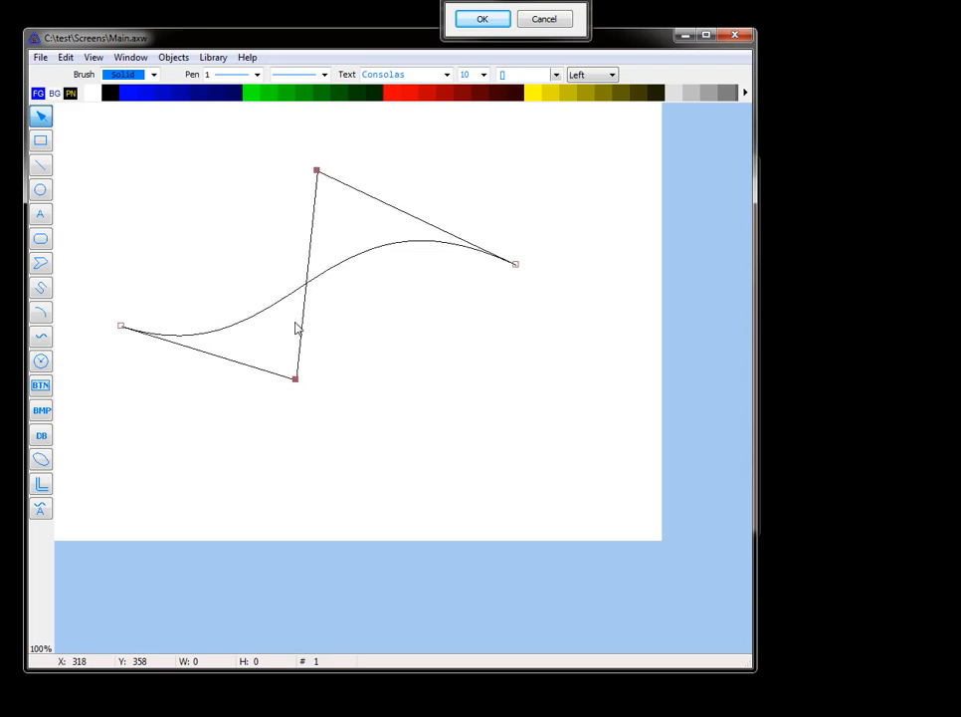
- Insert six new control points: one on the first line segment, two on the middle one and three on the last
{"action": "left_click", "coordinate": [204, 353]}
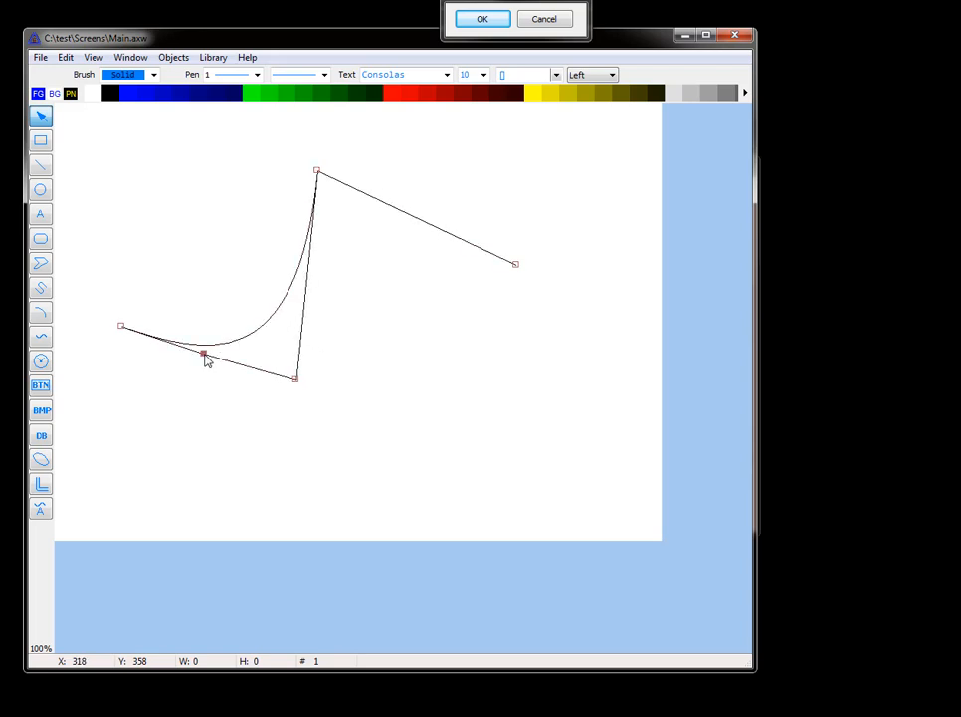
{"action": "left_click", "coordinate": [306, 297]}
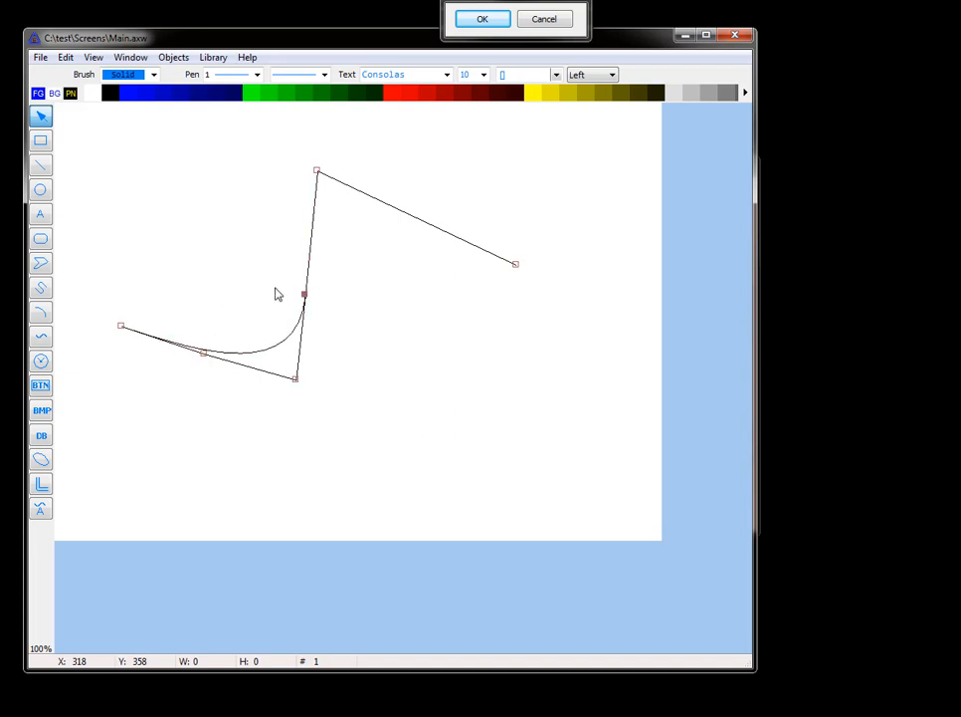
{"action": "left_click", "coordinate": [314, 220]}
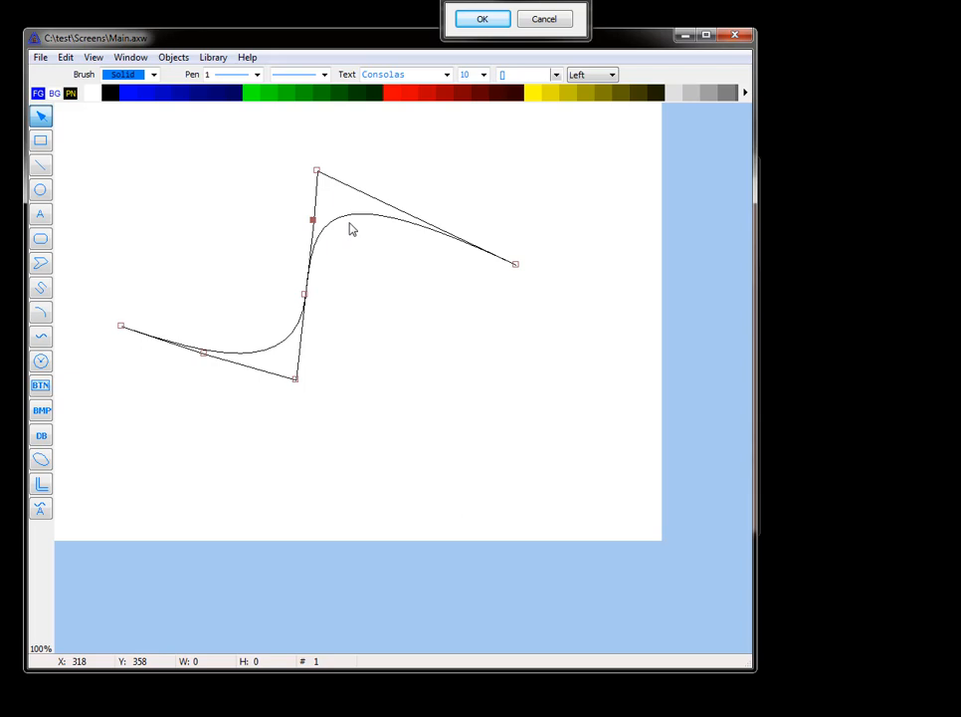
{"action": "left_click", "coordinate": [388, 206]}
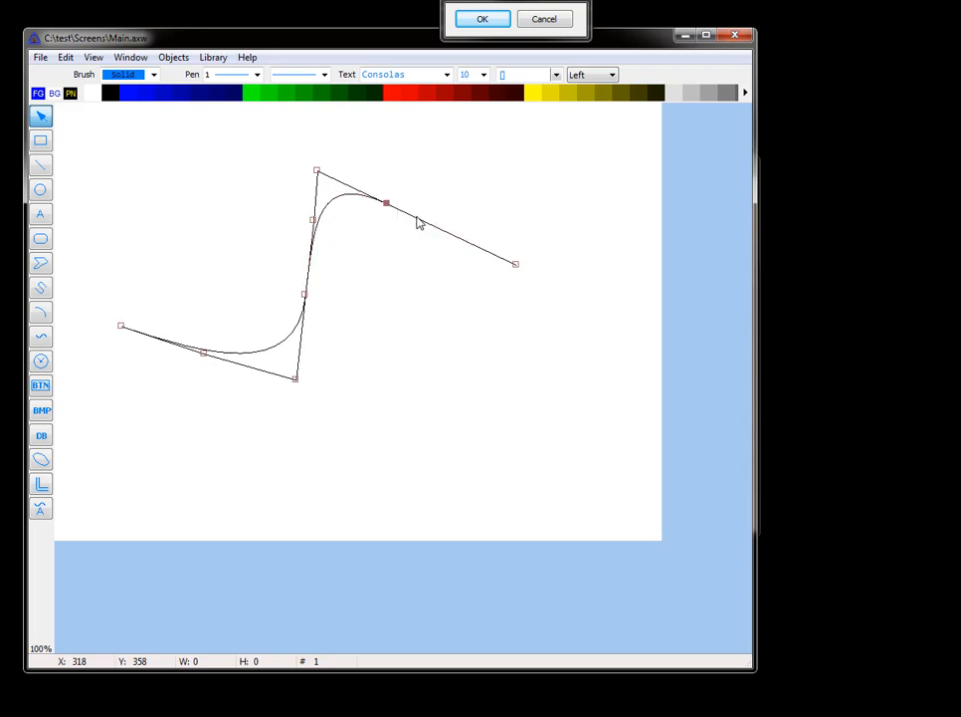
{"action": "left_click", "coordinate": [447, 231]}
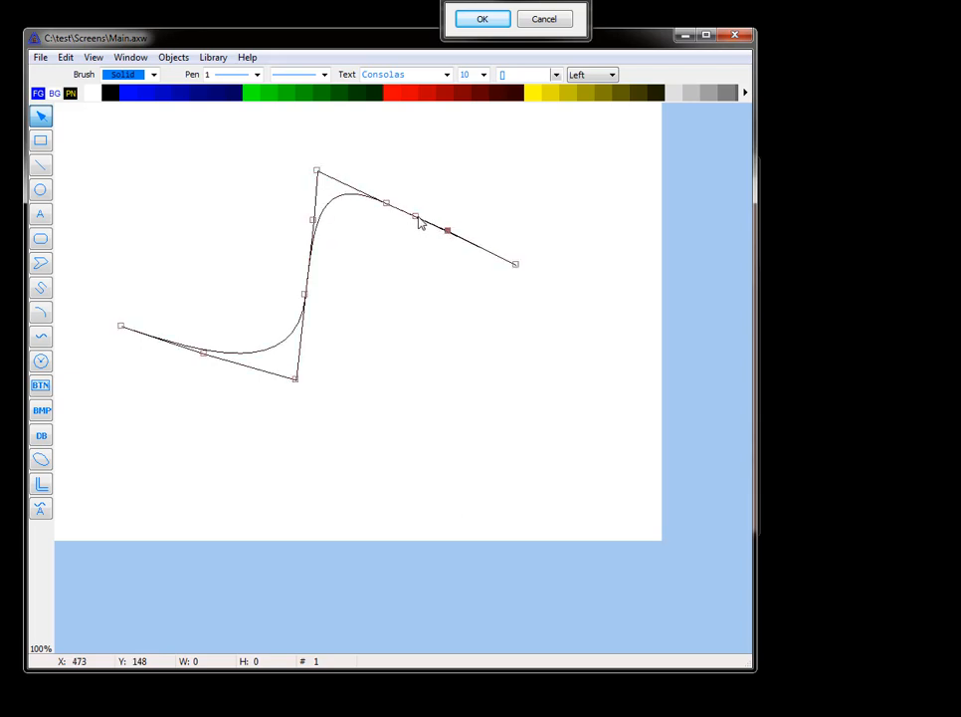
- Pull one inserted point on the last segment upward and its neighbour down to about X 441, Y 247, forming a valley
{"action": "left_click_drag", "start_coordinate": [419, 224], "coordinate": [473, 160]}
{"action": "left_click", "coordinate": [390, 275]}
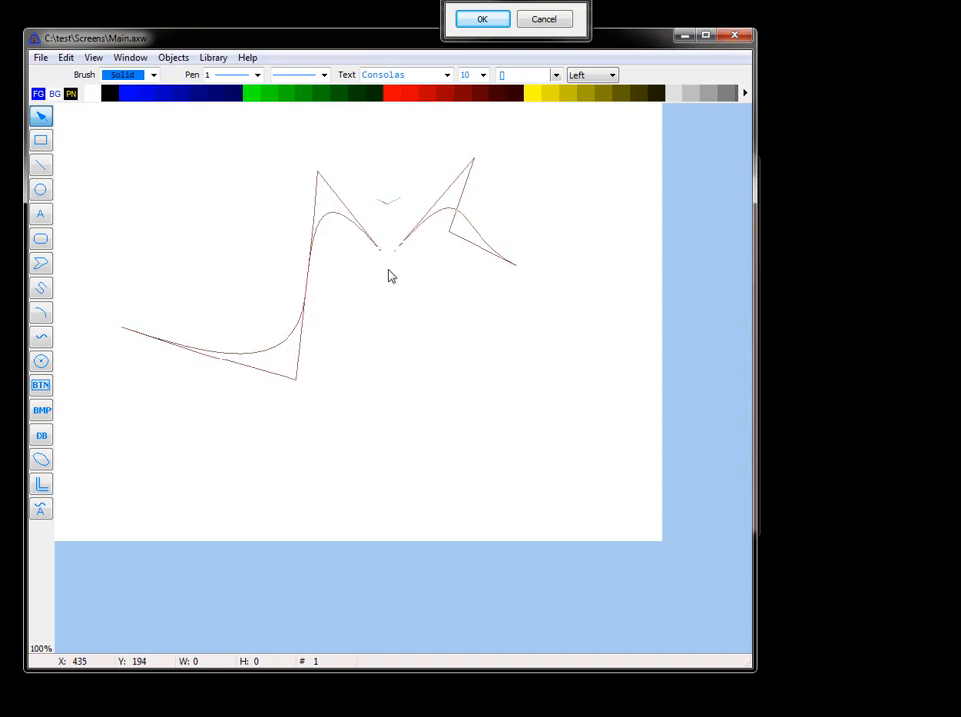
{"action": "left_click_drag", "start_coordinate": [390, 276], "coordinate": [394, 297]}
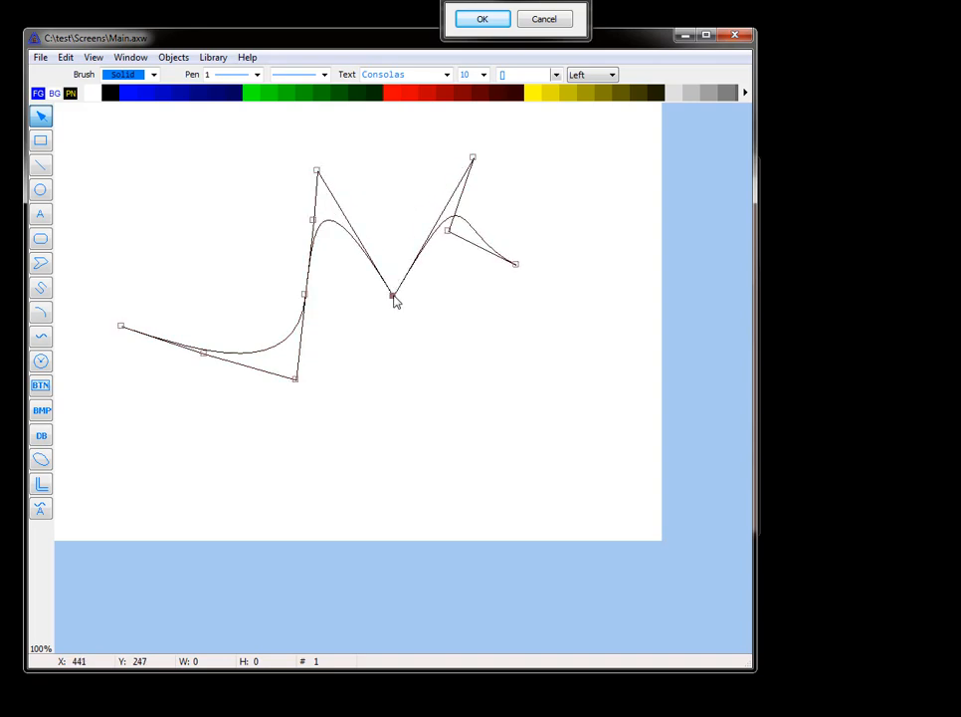
- Delete the upper control points between the middle segment's lower inserted point and the curve's end point
{"action": "left_click", "coordinate": [312, 220]}
{"action": "key", "text": "Delete"}
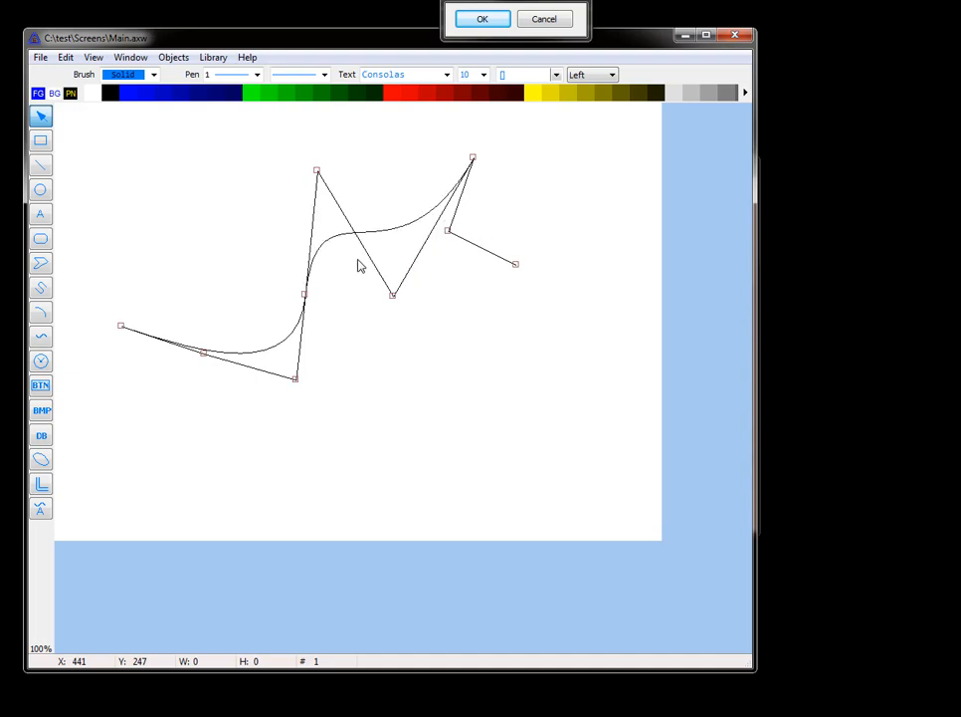
{"action": "key", "text": "Delete"}
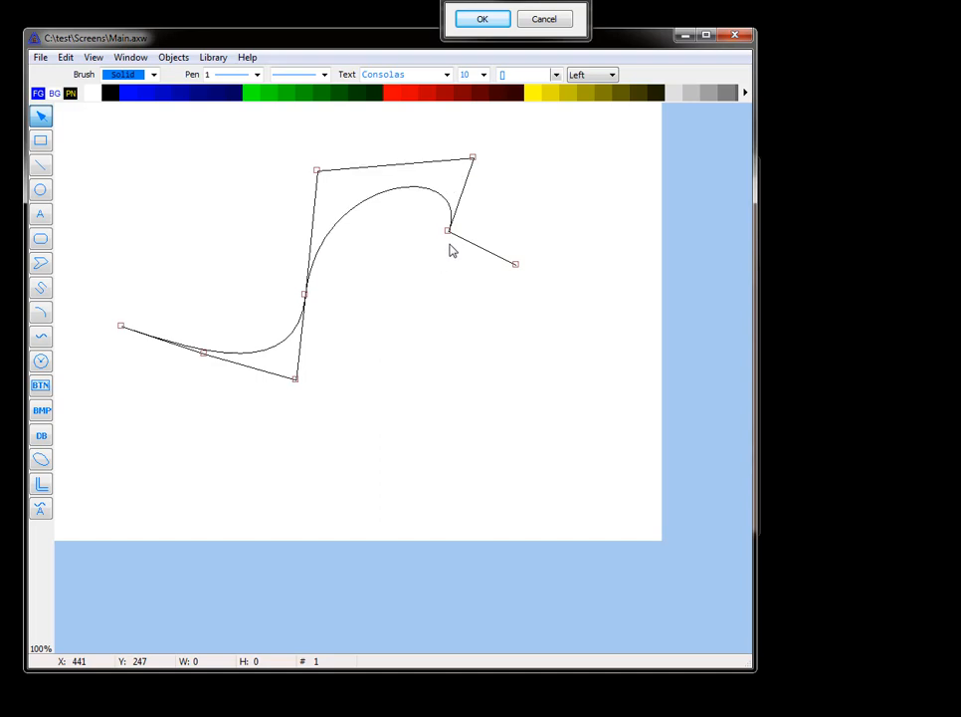
{"action": "left_click", "coordinate": [448, 231]}
{"action": "left_click", "coordinate": [473, 158]}
{"action": "key", "text": "Delete"}
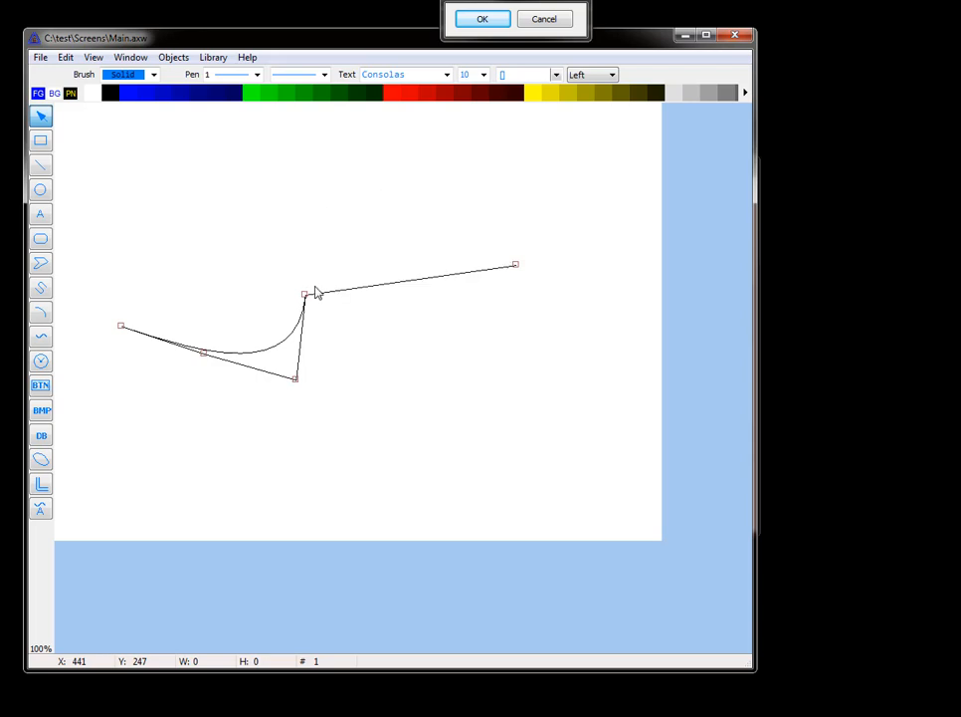
- Reshape the curve by moving its fourth point to about X 494, Y 284, third to X 306, Y 450 and second to X 231, Y 161
{"action": "left_click_drag", "start_coordinate": [305, 297], "coordinate": [436, 326]}
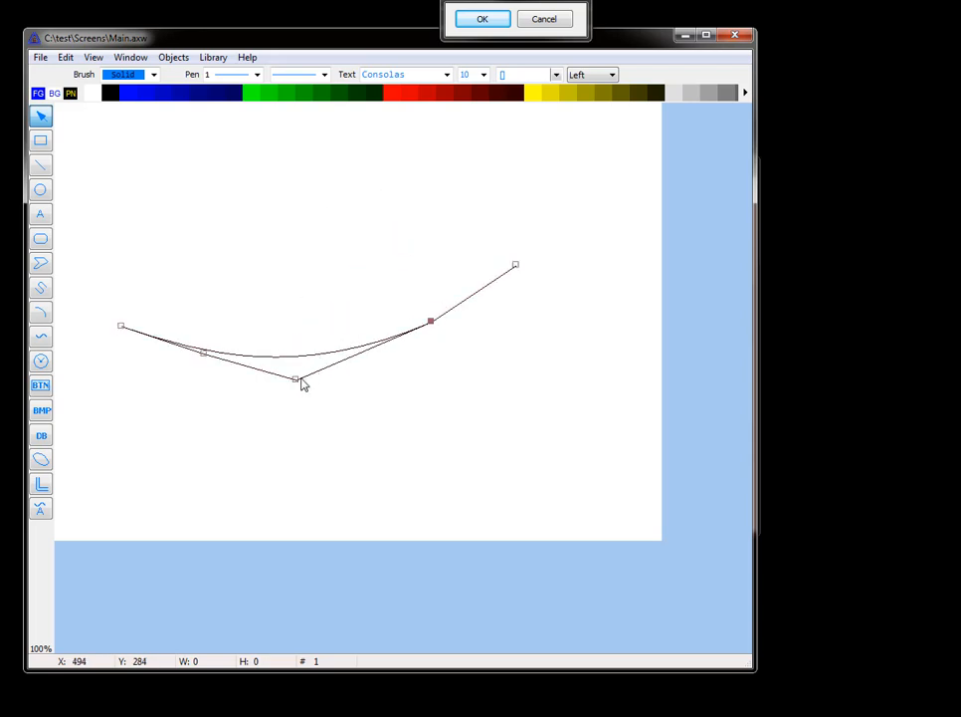
{"action": "left_click_drag", "start_coordinate": [299, 385], "coordinate": [304, 419]}
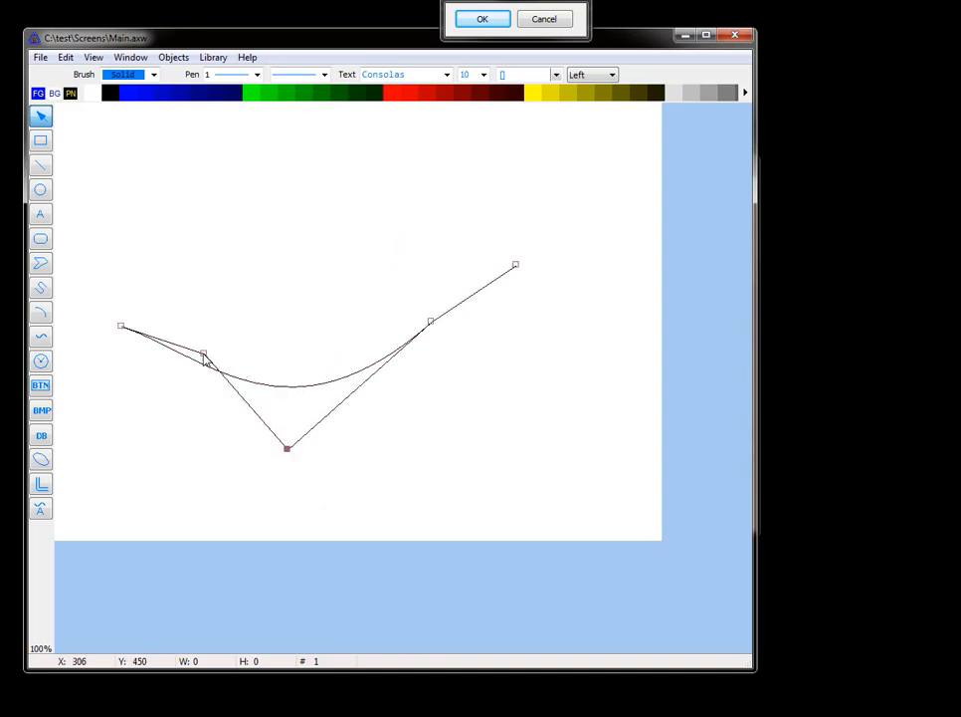
{"action": "left_click_drag", "start_coordinate": [205, 359], "coordinate": [232, 246]}
{"action": "left_click", "coordinate": [321, 211]}
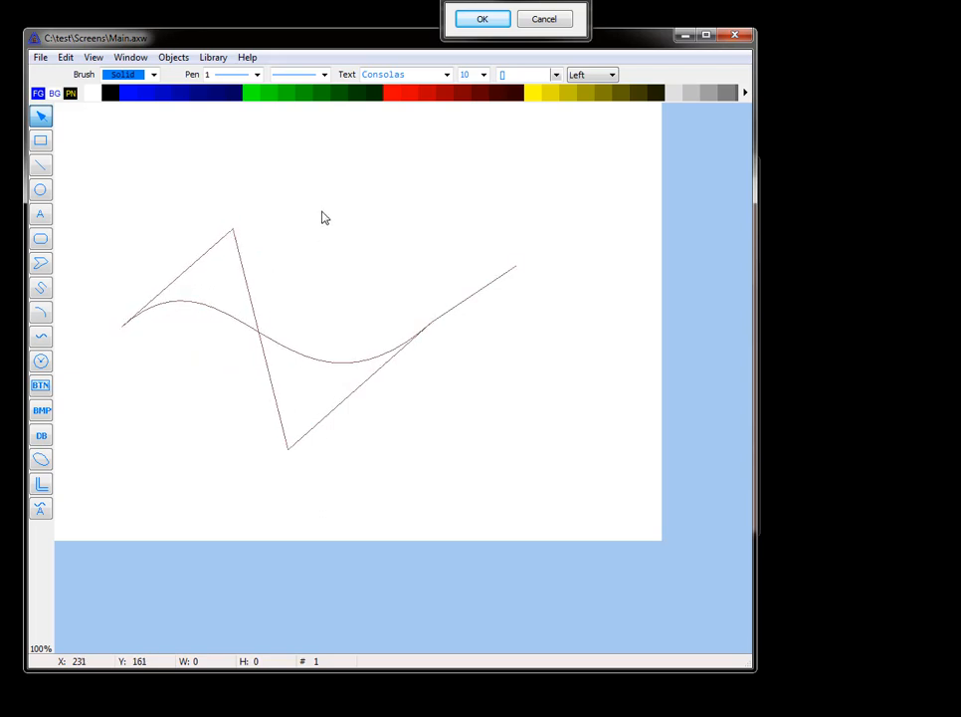
- Close the Bezier curve's point editing and delete the curve from the screen
{"action": "left_click", "coordinate": [242, 266]}
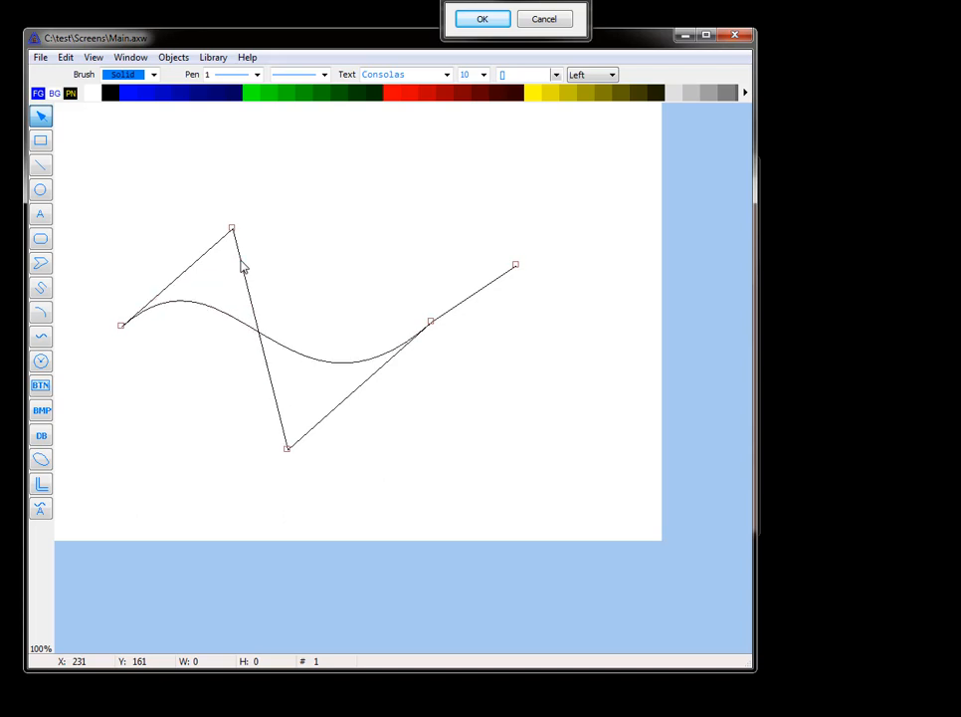
{"action": "key", "text": "Return"}
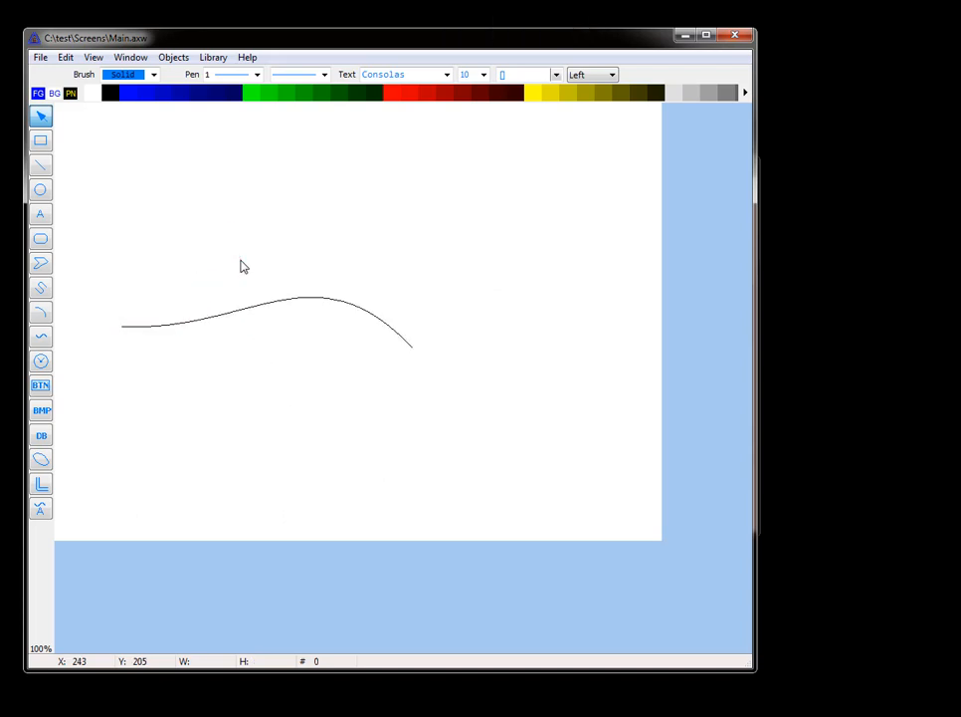
{"action": "left_click", "coordinate": [288, 305]}
{"action": "key", "text": "Delete"}
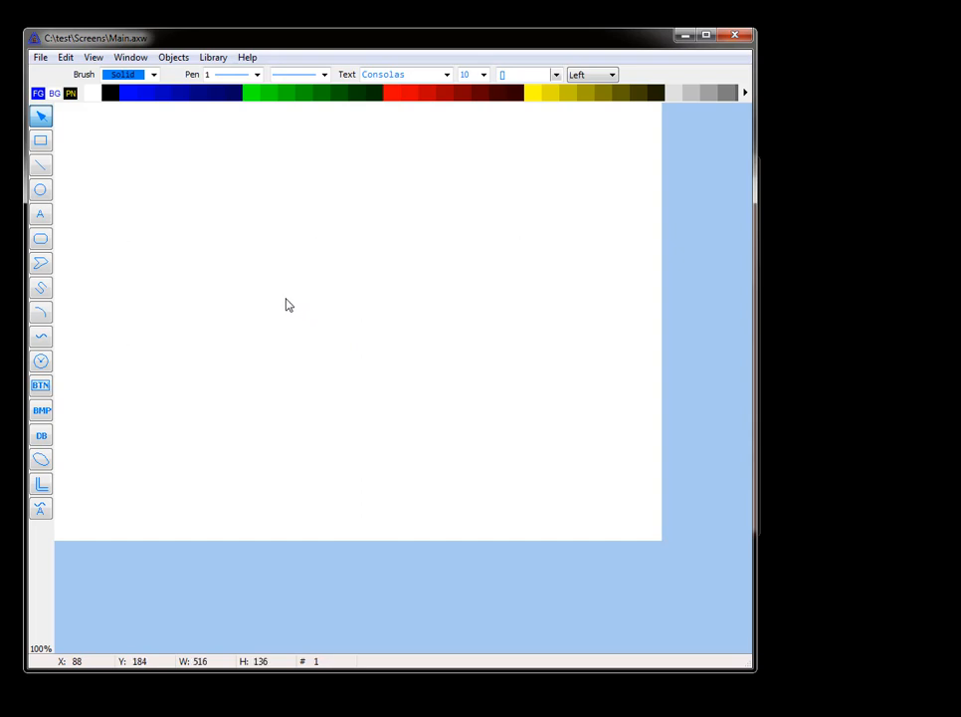
- Draw a four-point Bezier text object about 488 wide and 164 high in the middle of the screen
{"action": "left_click", "coordinate": [42, 511]}
{"action": "left_click_drag", "start_coordinate": [122, 381], "coordinate": [252, 393]}
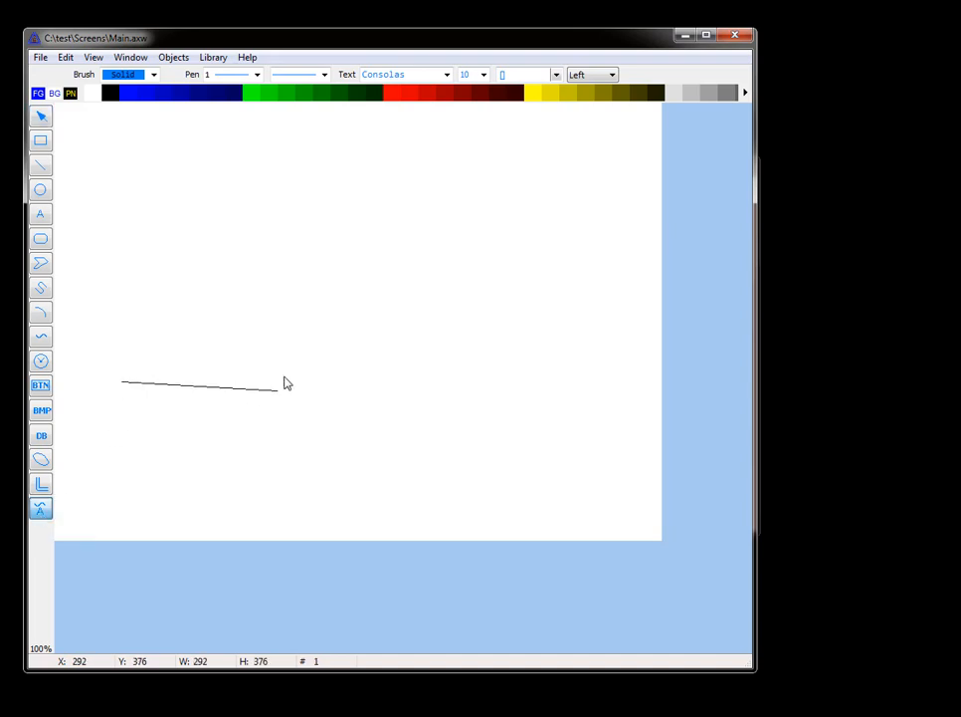
{"action": "left_click", "coordinate": [280, 389]}
{"action": "left_click", "coordinate": [321, 274]}
{"action": "double_click", "coordinate": [494, 398]}
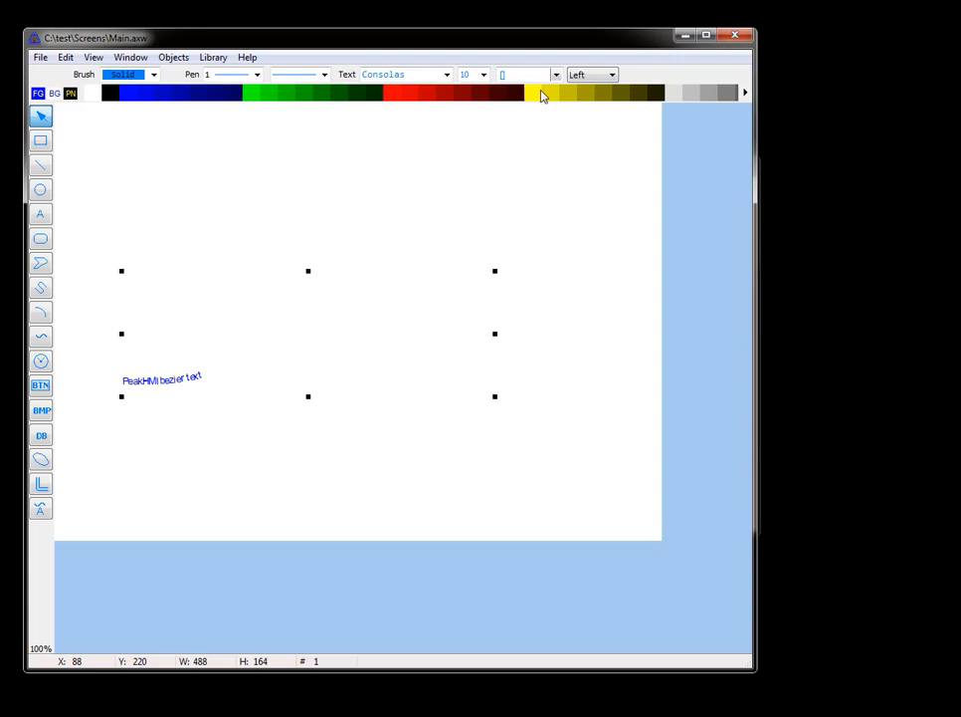
- Set the Bezier text's size to 36 and move the object up to about X 48, Y 140
{"action": "left_click", "coordinate": [484, 74]}
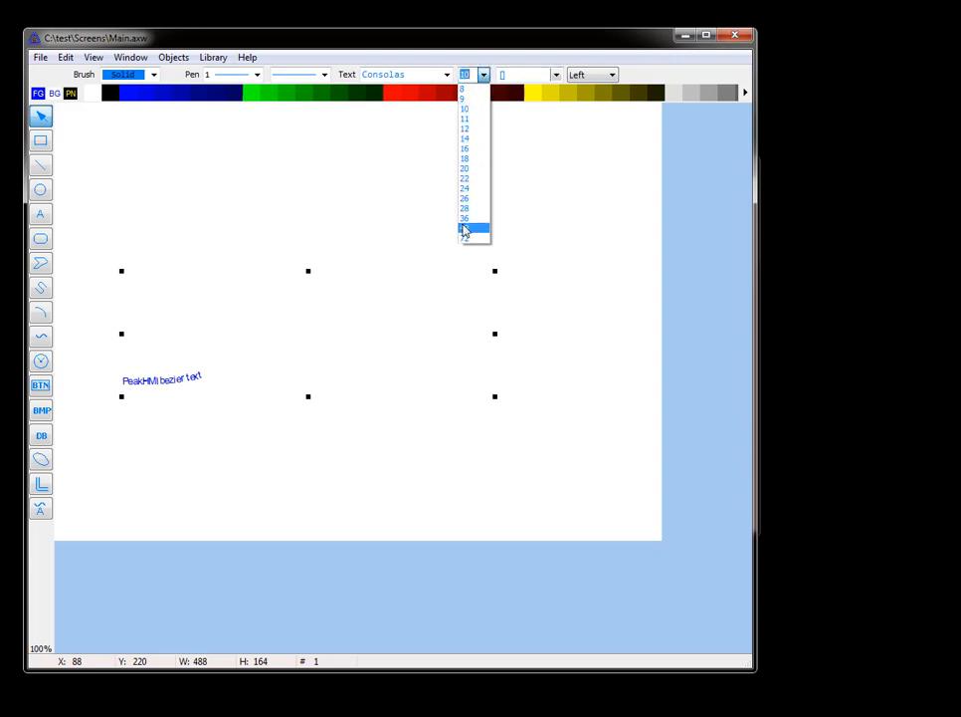
{"action": "left_click", "coordinate": [463, 229]}
{"action": "left_click", "coordinate": [485, 76]}
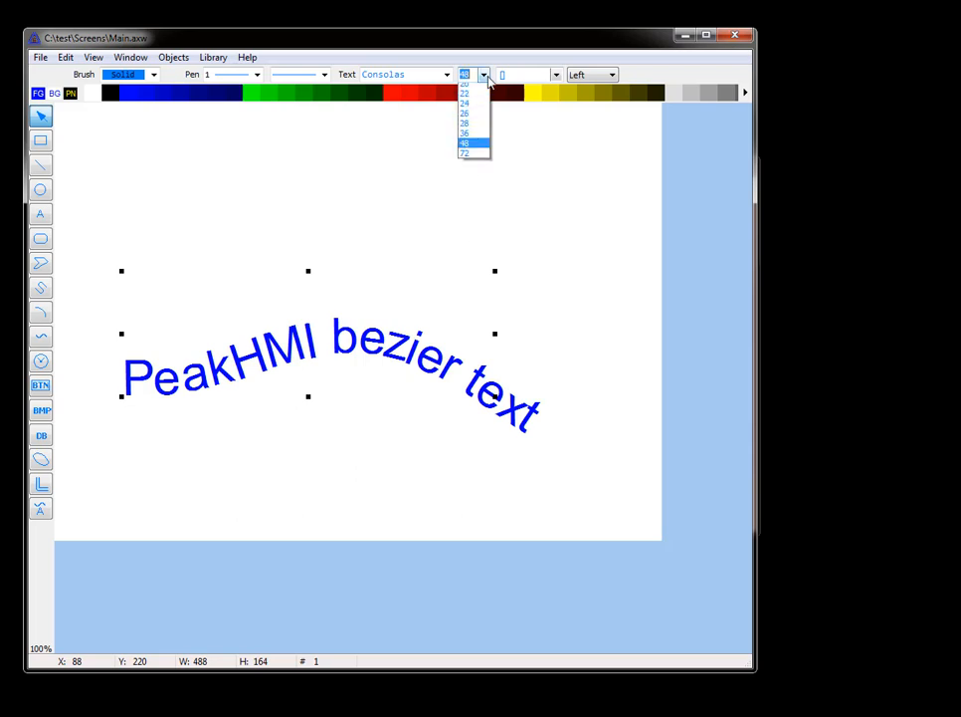
{"action": "left_click", "coordinate": [462, 219]}
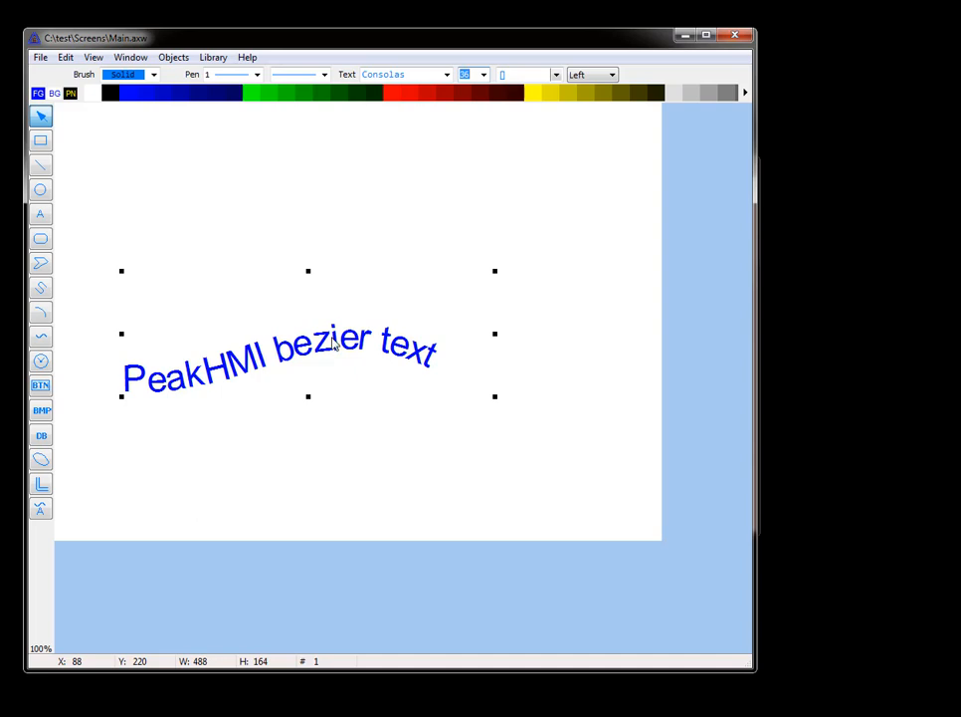
{"action": "left_click_drag", "start_coordinate": [332, 338], "coordinate": [304, 289]}
{"action": "left_click_drag", "start_coordinate": [292, 334], "coordinate": [269, 287]}
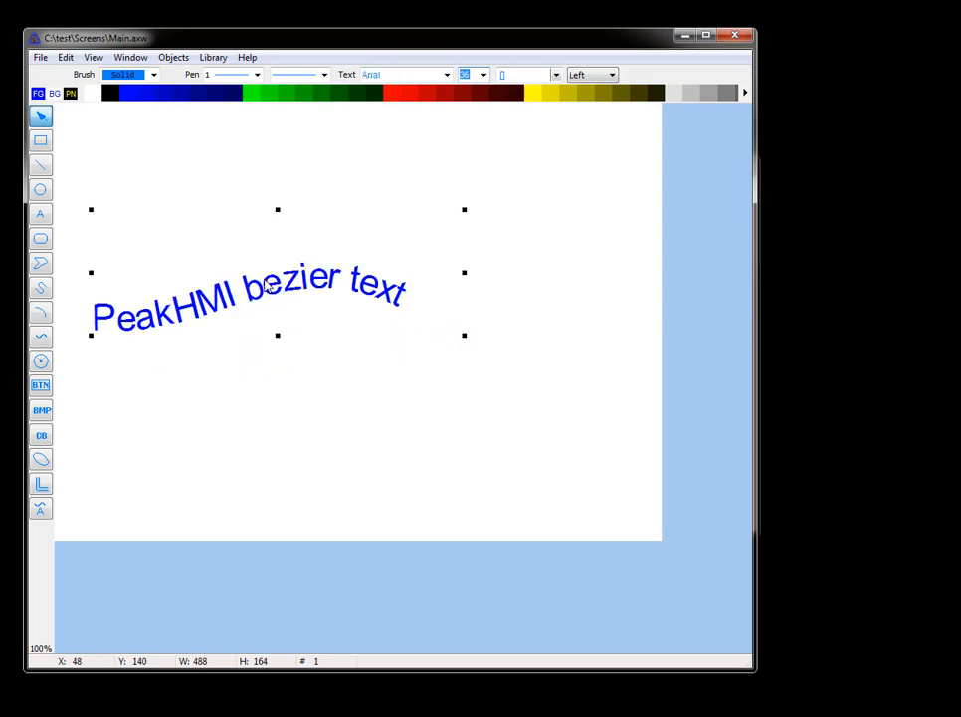
- Open the Bezier text for editing and turn on Show line
{"action": "left_click", "coordinate": [177, 58]}
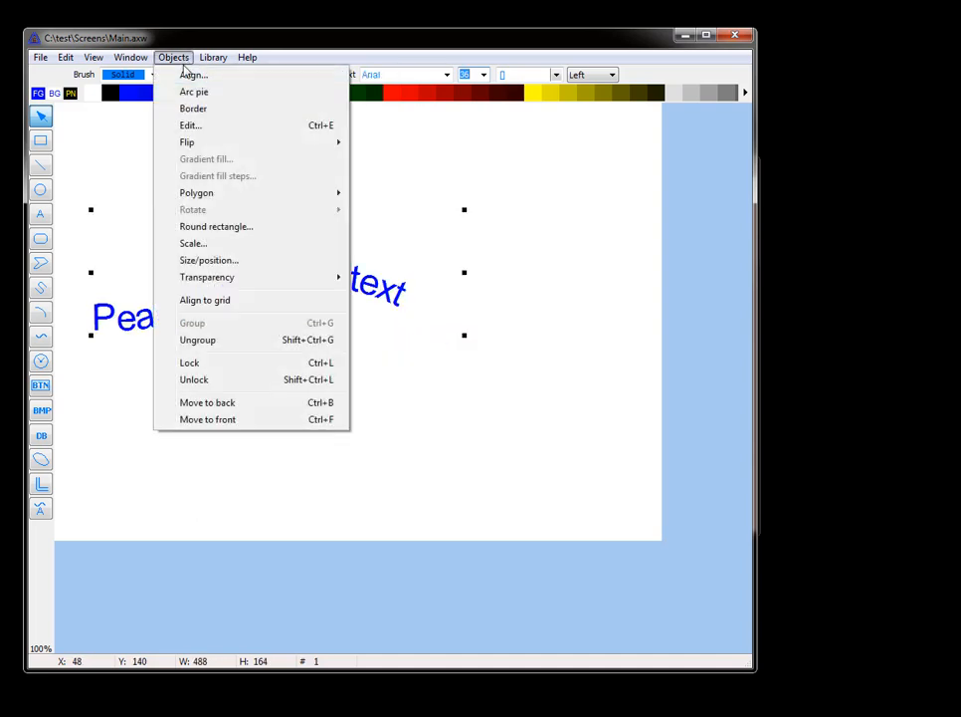
{"action": "left_click", "coordinate": [190, 126]}
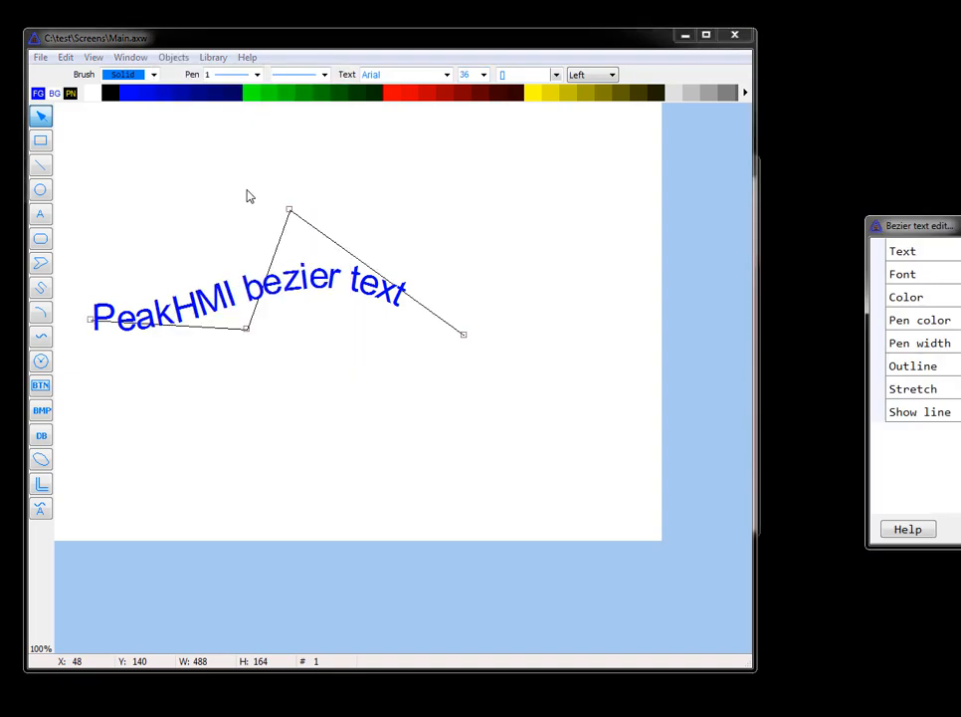
{"action": "left_click_drag", "start_coordinate": [895, 223], "coordinate": [709, 219]}
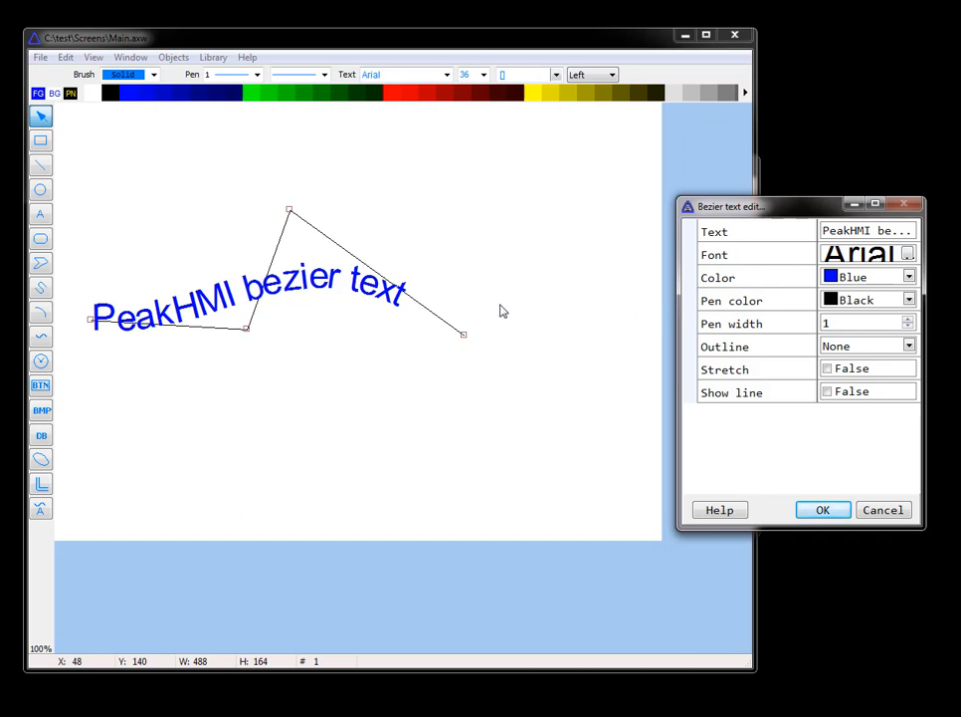
{"action": "left_click", "coordinate": [827, 392]}
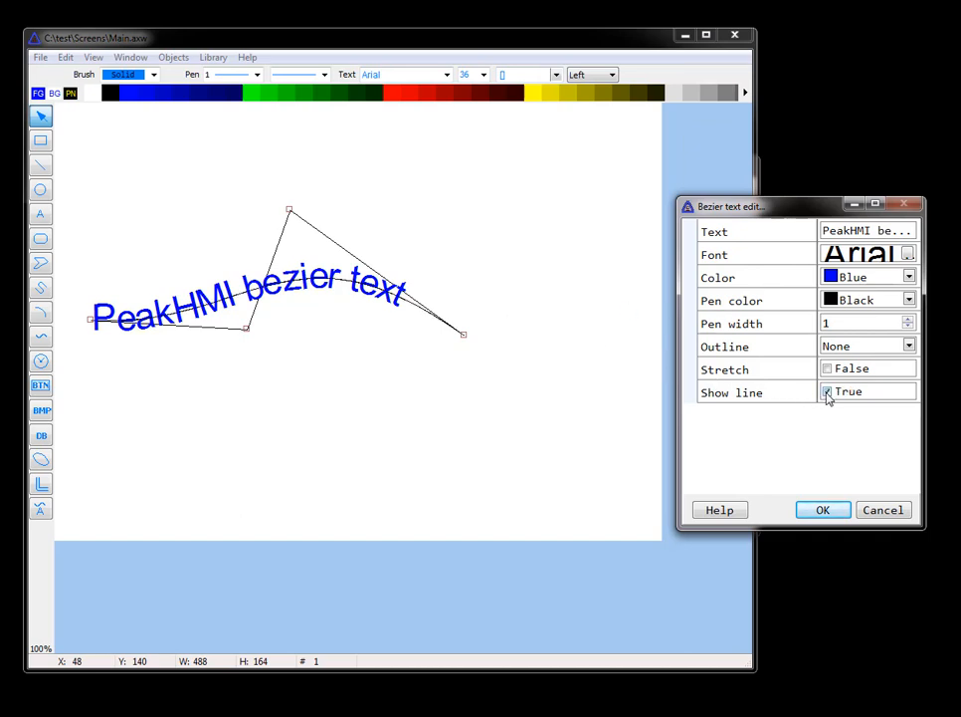
- Move the text path's second control point to about X 225, Y 424 and its third to about X 304, Y 80
{"action": "left_click", "coordinate": [250, 339]}
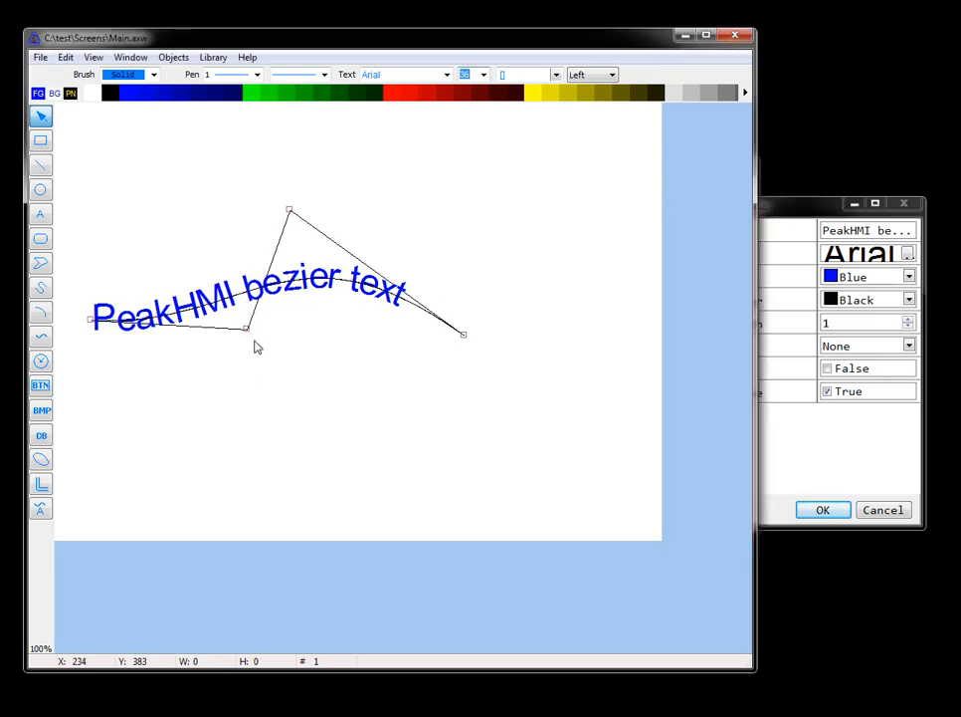
{"action": "left_click_drag", "start_coordinate": [249, 337], "coordinate": [227, 426]}
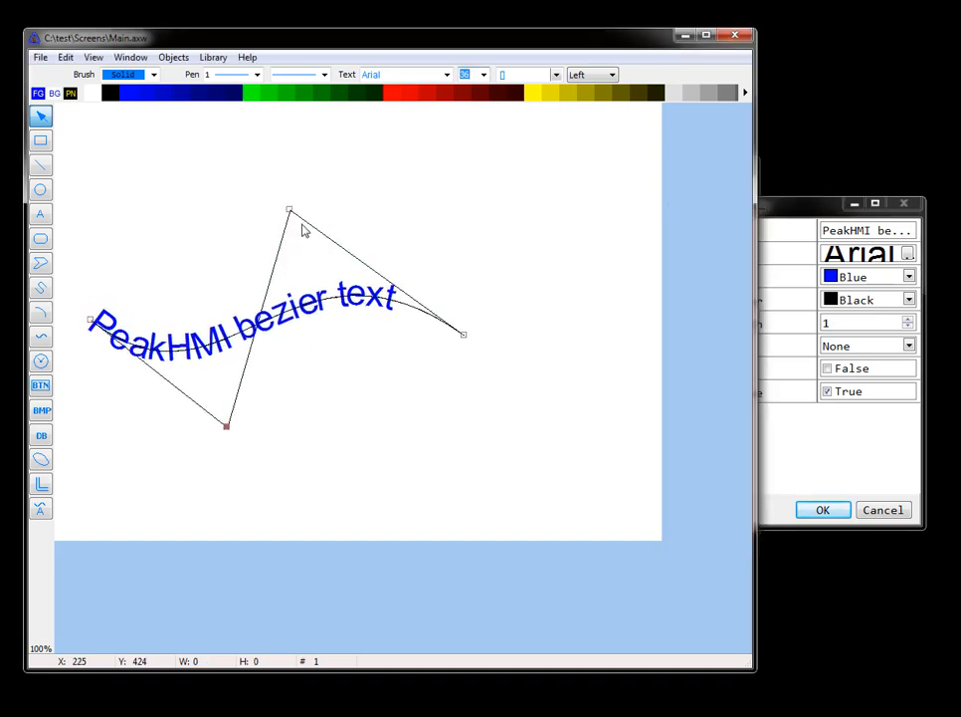
{"action": "left_click_drag", "start_coordinate": [289, 211], "coordinate": [290, 164]}
- Insert three control points spread along the last segment of the text path
{"action": "left_click", "coordinate": [337, 211]}
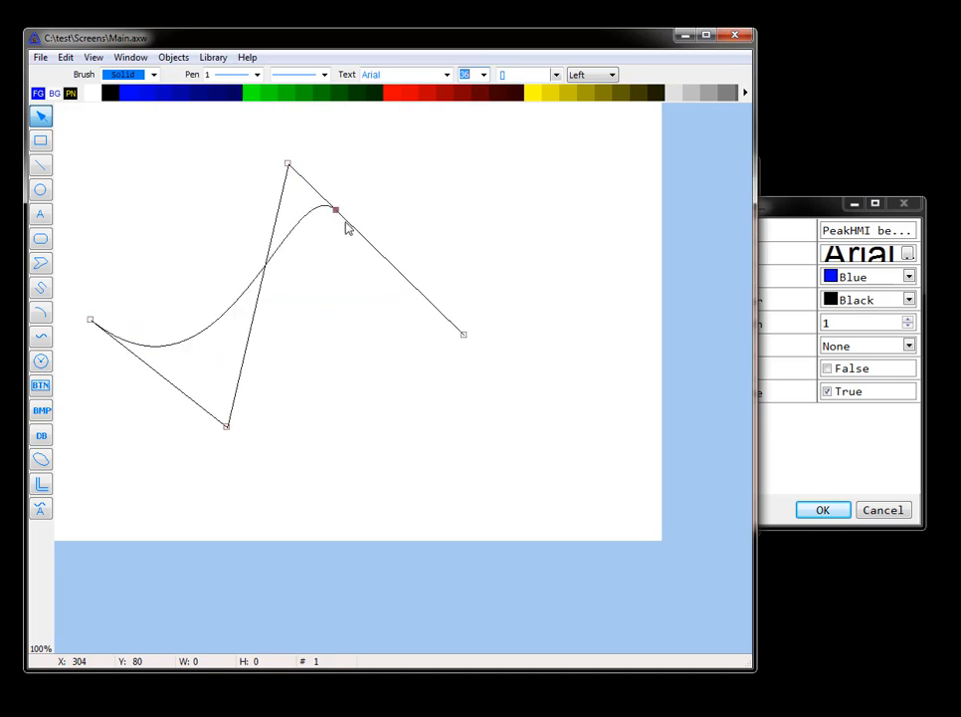
{"action": "left_click", "coordinate": [385, 261]}
{"action": "left_click", "coordinate": [420, 294]}
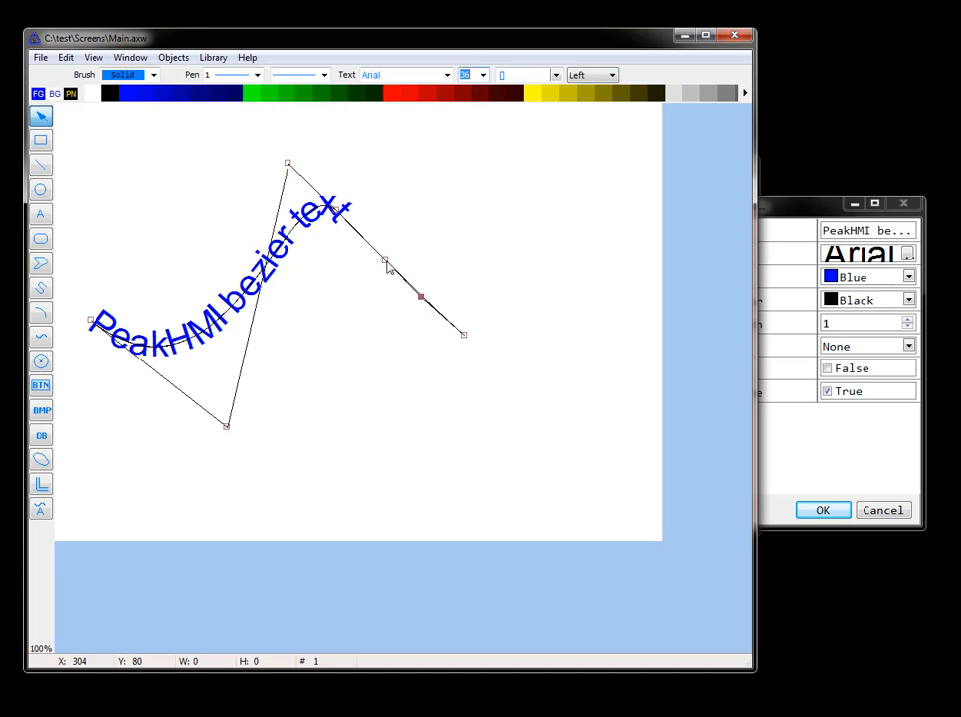
- Pull the middle inserted point up and outward, the last inserted point down, and the end point to about X 682, Y 449
{"action": "left_click_drag", "start_coordinate": [386, 262], "coordinate": [508, 206]}
{"action": "left_click_drag", "start_coordinate": [420, 300], "coordinate": [403, 415]}
{"action": "left_click_drag", "start_coordinate": [464, 339], "coordinate": [578, 446]}
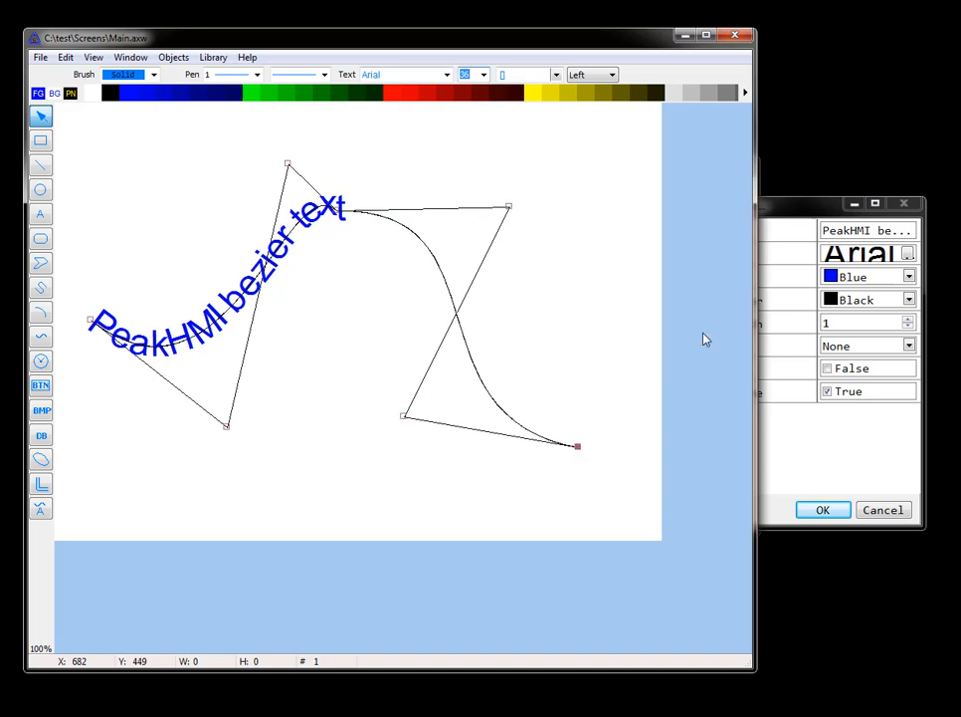
- Turn on Stretch, then move the path's fourth point to about X 402, Y 60 and its third to about X 239, Y 77
{"action": "left_click", "coordinate": [802, 446]}
{"action": "left_click_drag", "start_coordinate": [749, 216], "coordinate": [827, 218]}
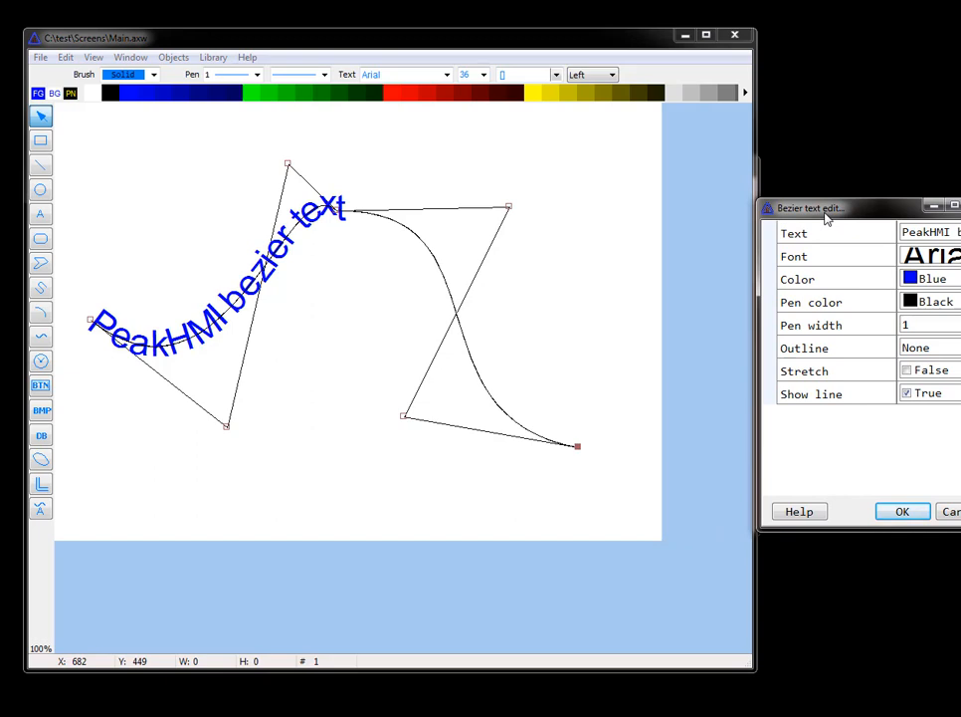
{"action": "left_click_drag", "start_coordinate": [960, 368], "coordinate": [937, 368]}
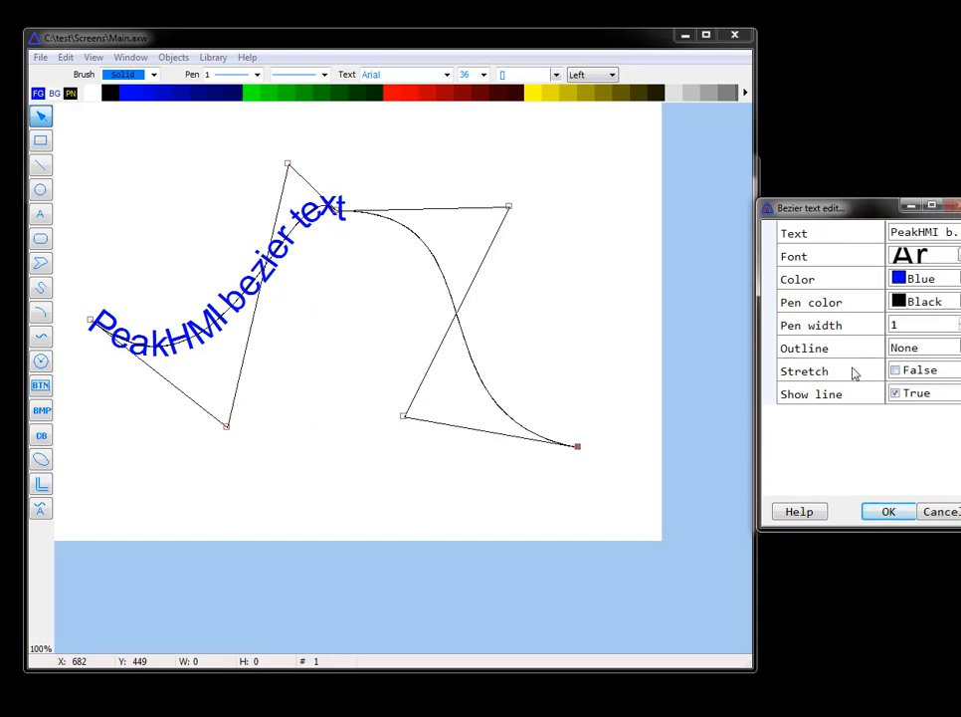
{"action": "left_click", "coordinate": [895, 370]}
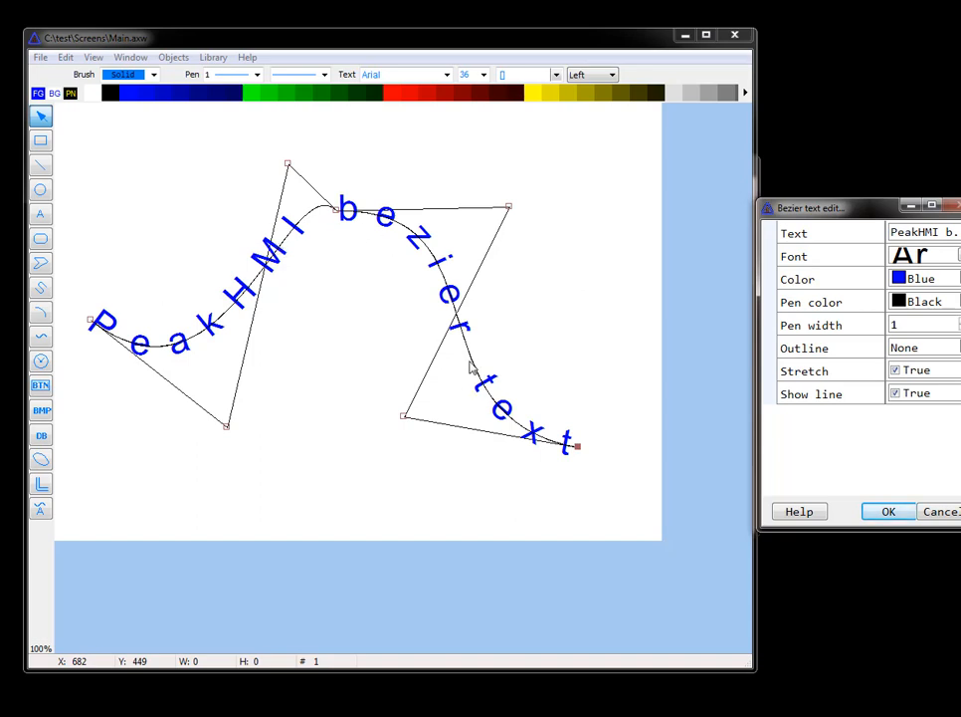
{"action": "left_click_drag", "start_coordinate": [339, 213], "coordinate": [359, 152]}
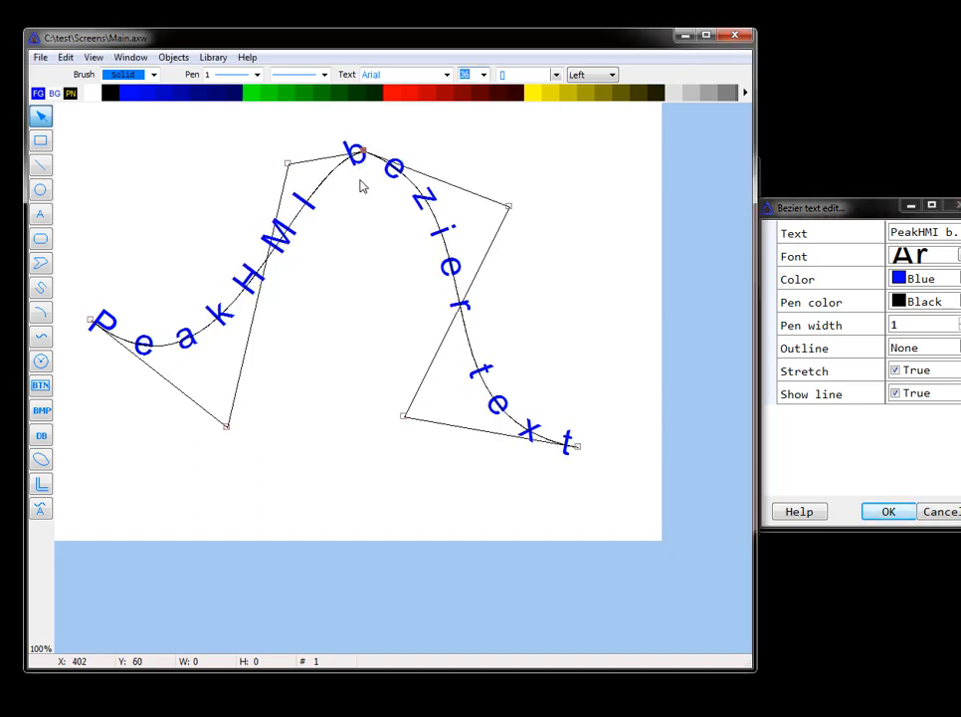
{"action": "left_click_drag", "start_coordinate": [290, 165], "coordinate": [237, 162]}
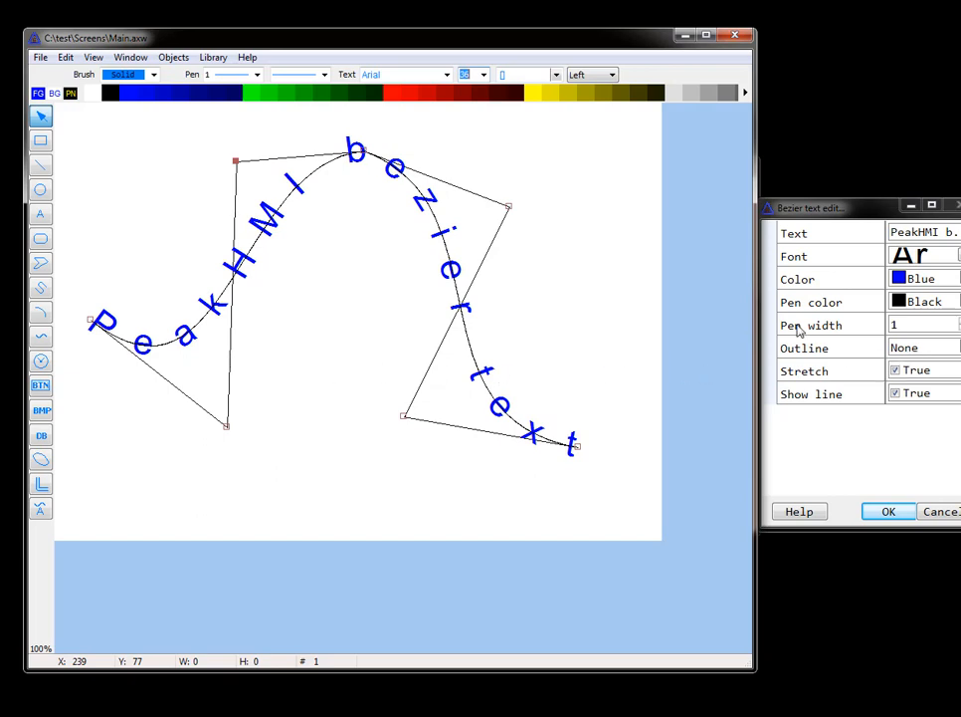
- Try the Clear outline on the Bezier text with Stretch turned off and back on
{"action": "left_click", "coordinate": [925, 348]}
{"action": "left_click", "coordinate": [931, 381]}
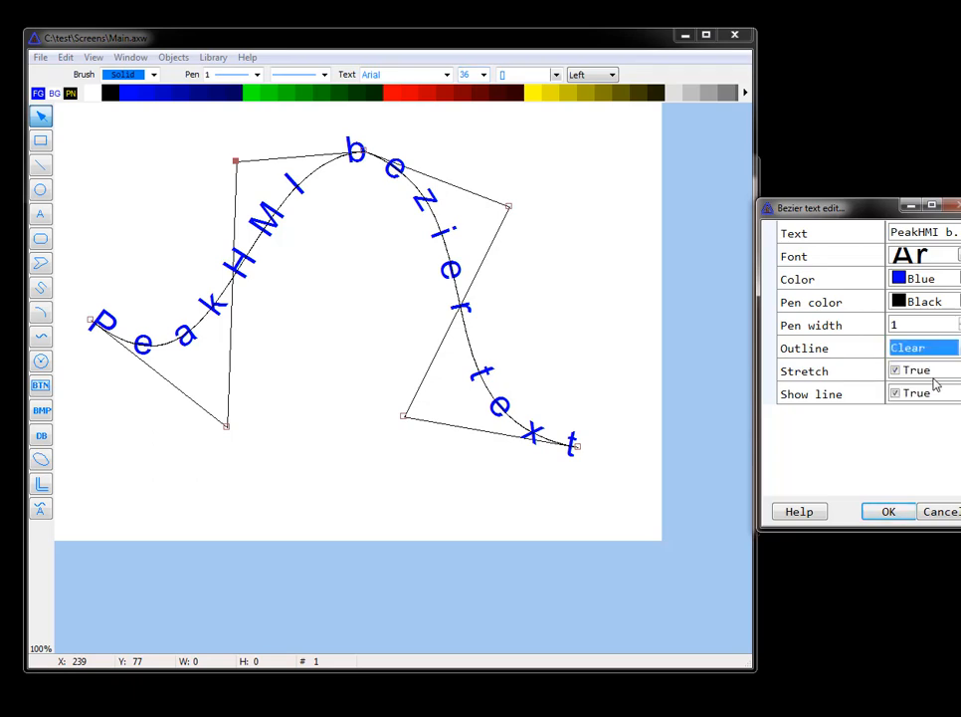
{"action": "left_click", "coordinate": [925, 379]}
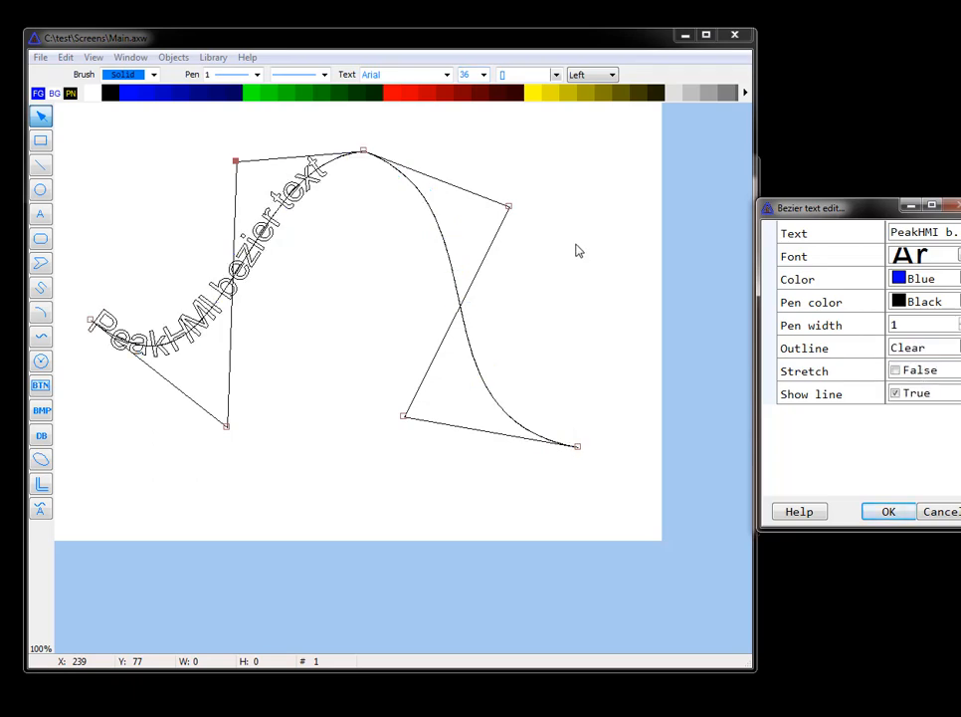
{"action": "left_click", "coordinate": [895, 370]}
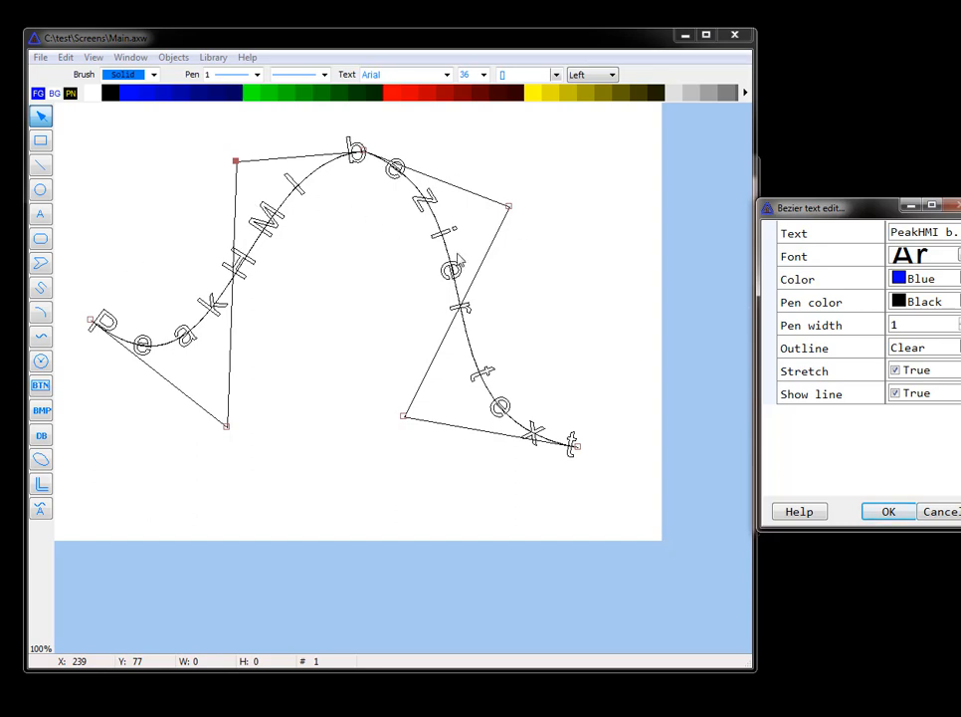
- Set the Bezier text's Outline to Filled and its pen color to Red
{"action": "left_click", "coordinate": [957, 352]}
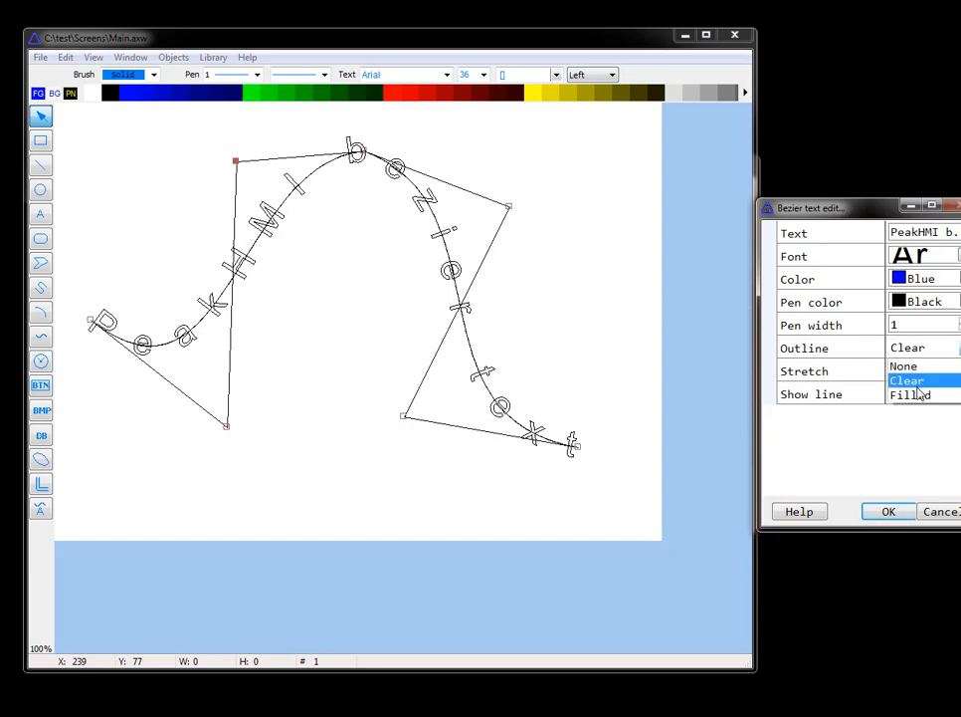
{"action": "left_click", "coordinate": [920, 395]}
{"action": "left_click", "coordinate": [907, 327]}
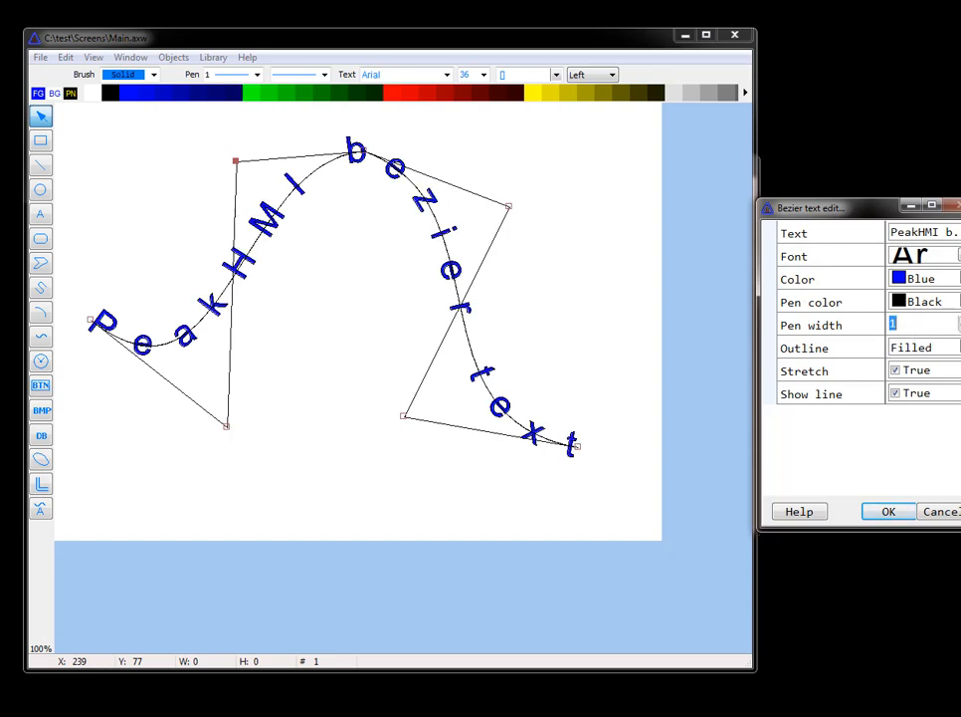
{"action": "left_click", "coordinate": [925, 301]}
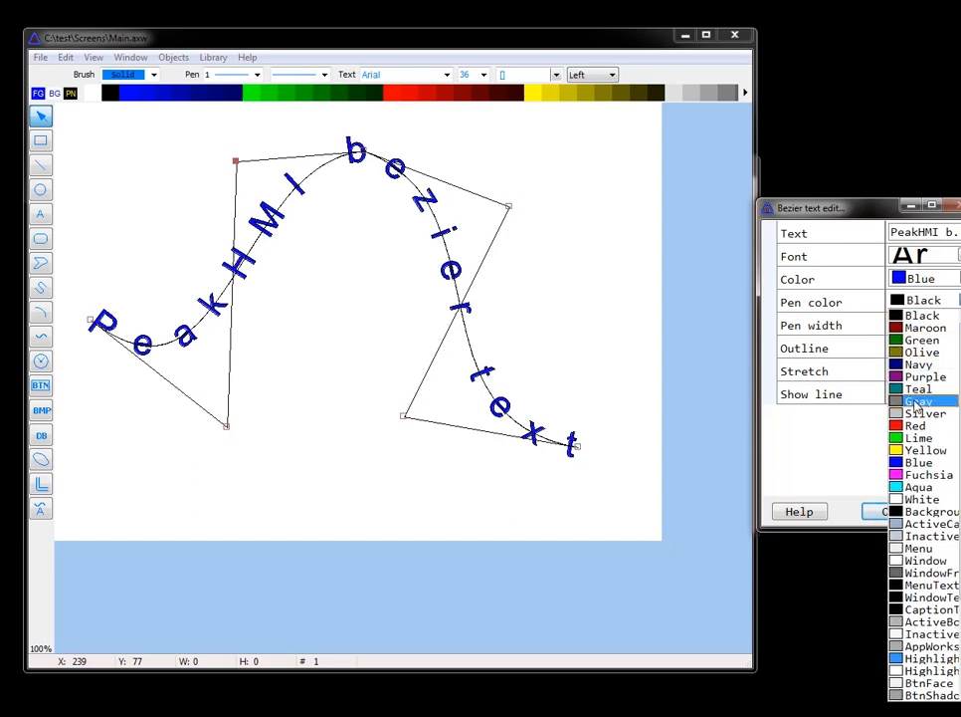
{"action": "left_click", "coordinate": [909, 427]}
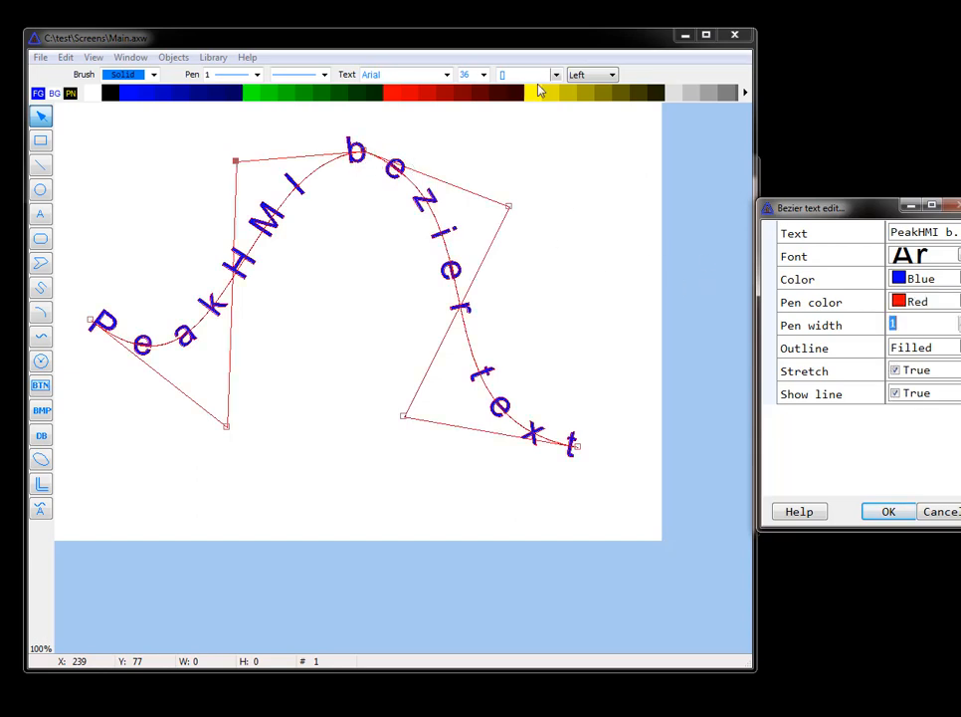
- Set the Bezier text's font to Consolas Regular at size 48
{"action": "left_click", "coordinate": [484, 75]}
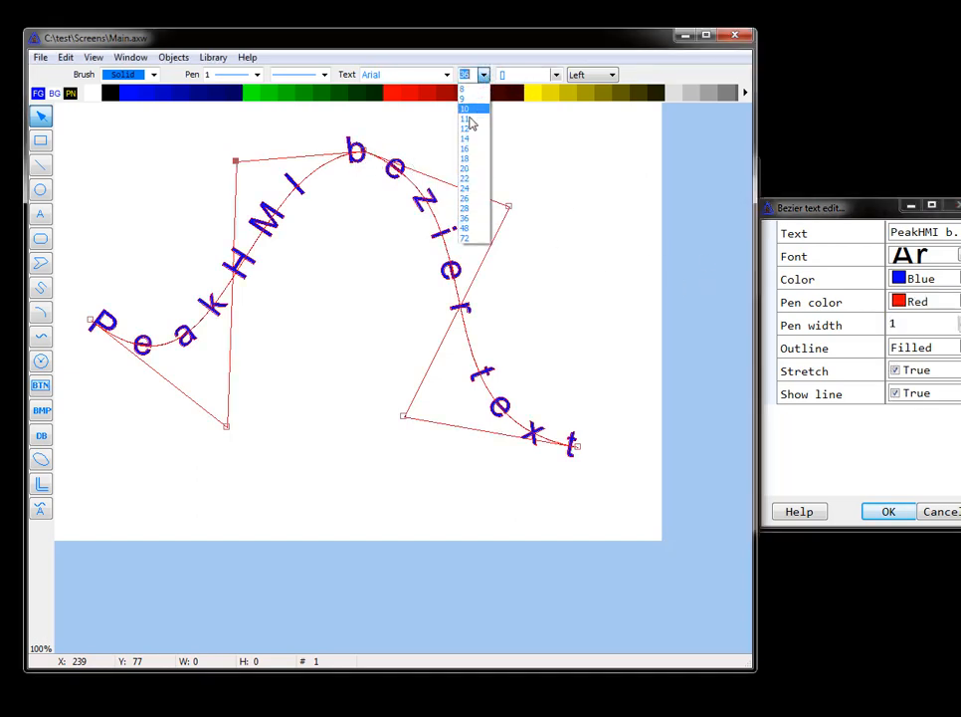
{"action": "left_click", "coordinate": [464, 229]}
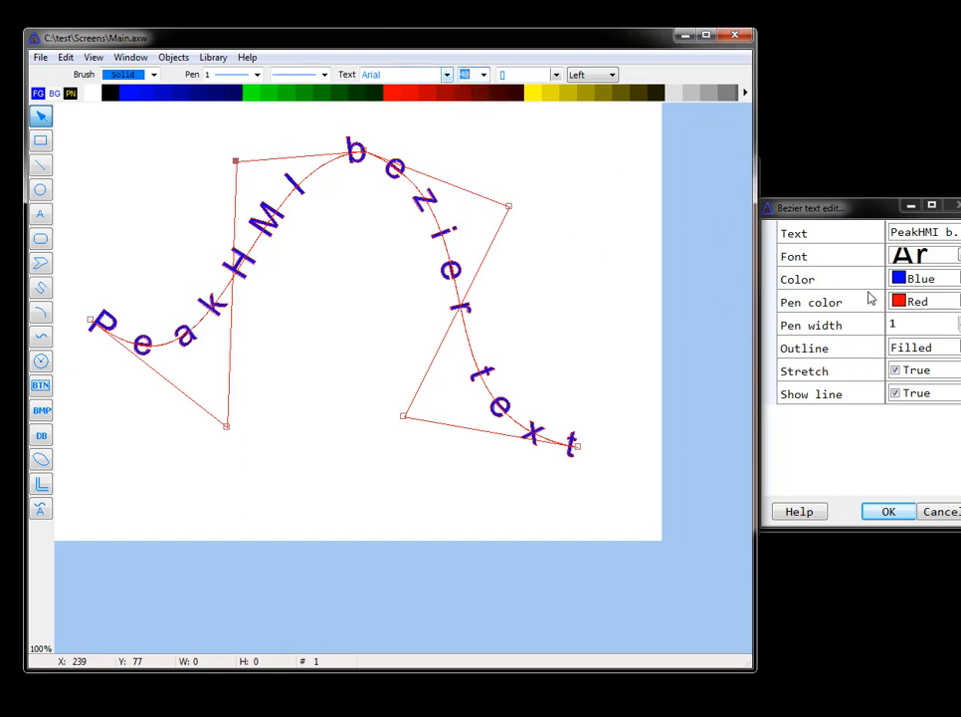
{"action": "left_click", "coordinate": [804, 258]}
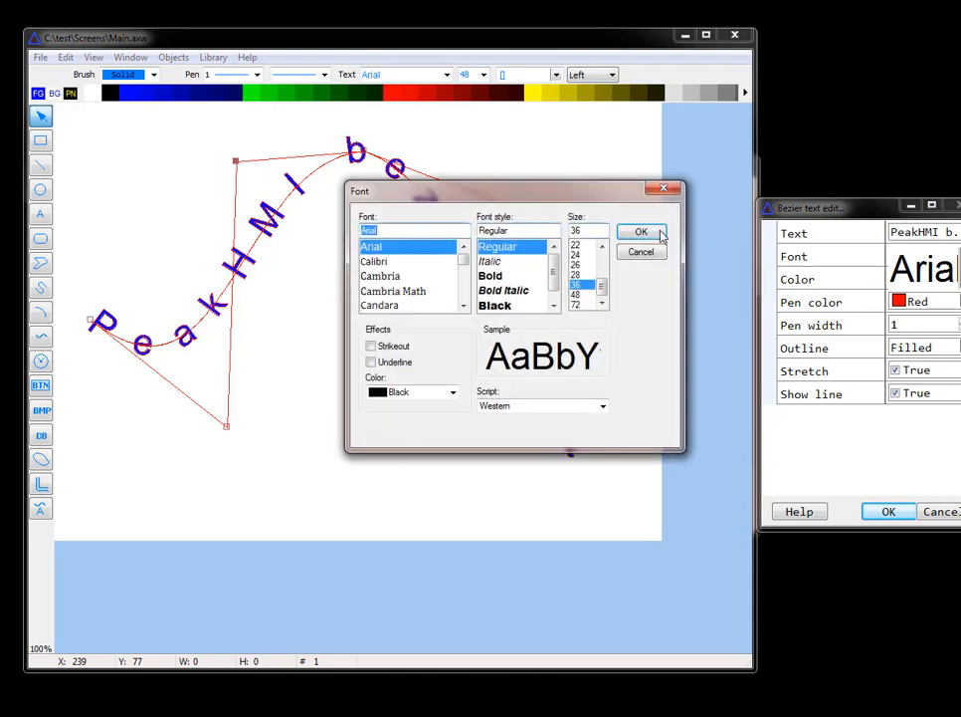
{"action": "left_click", "coordinate": [464, 291]}
{"action": "left_click", "coordinate": [409, 279]}
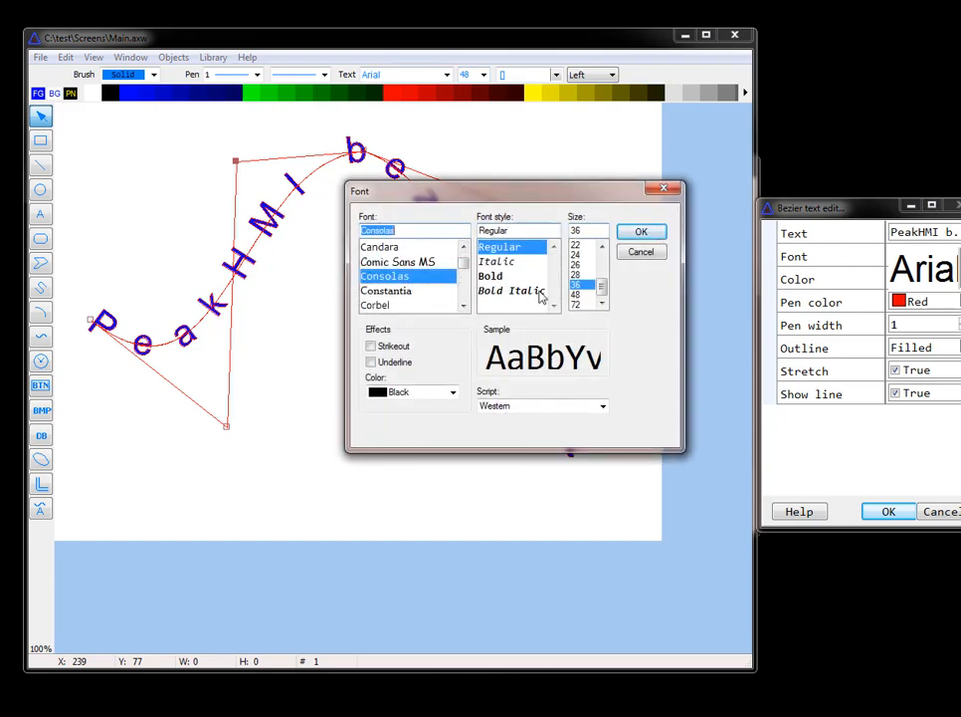
{"action": "left_click", "coordinate": [573, 294]}
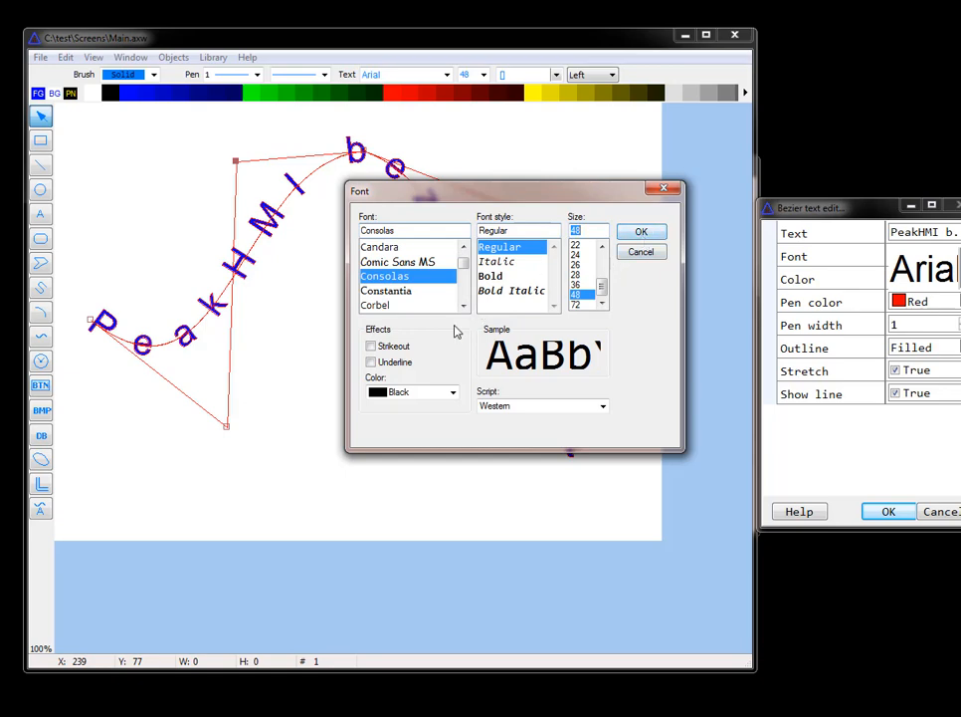
{"action": "left_click", "coordinate": [631, 235]}
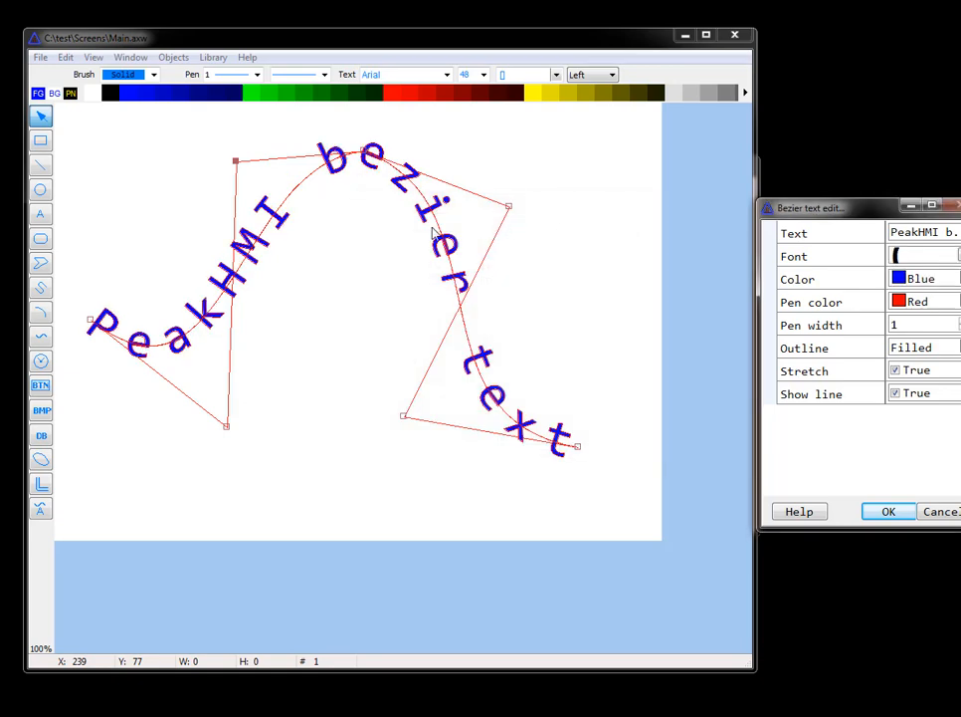
- Change the Bezier text's fill color to Yellow
{"action": "left_click", "coordinate": [926, 278]}
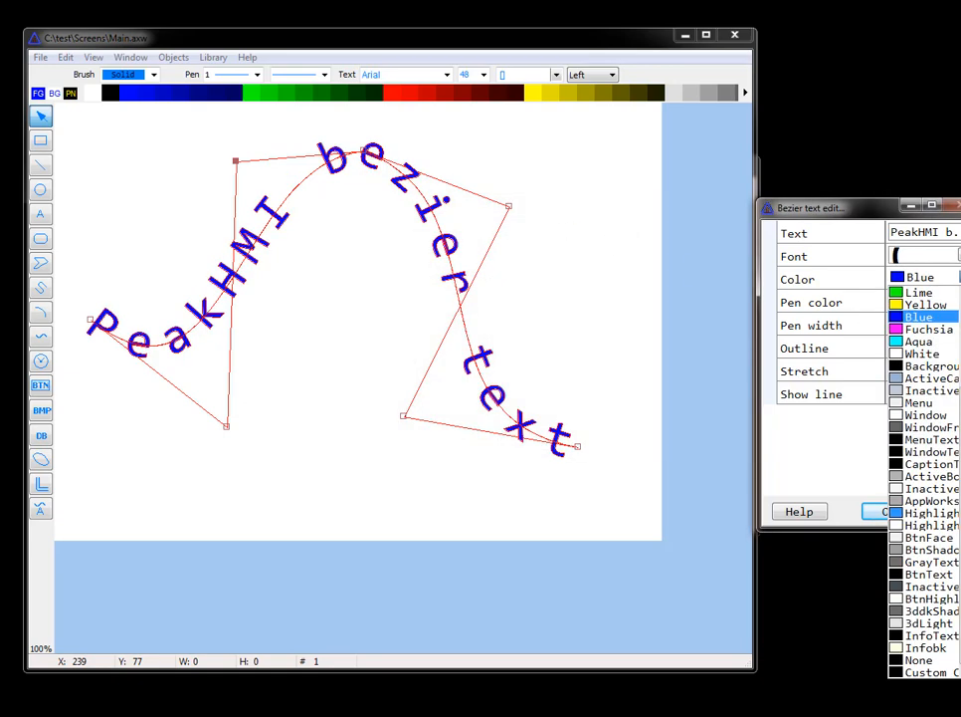
{"action": "left_click", "coordinate": [923, 304]}
{"action": "left_click", "coordinate": [921, 263]}
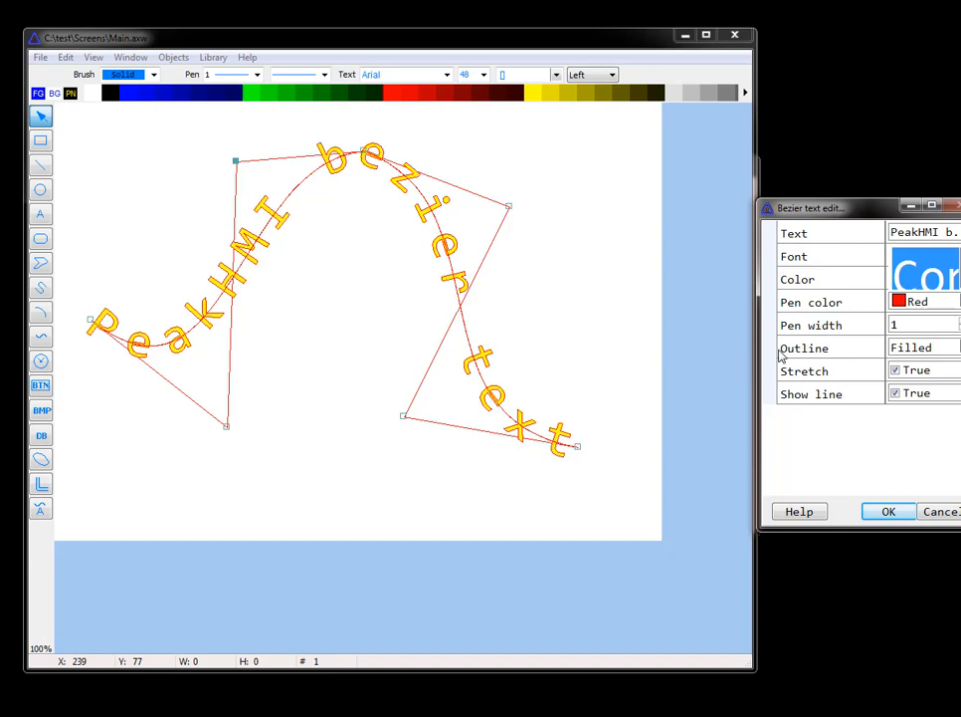
- Move the path's sixth point to about X 492, Y 408
{"action": "left_click_drag", "start_coordinate": [403, 416], "coordinate": [432, 419]}
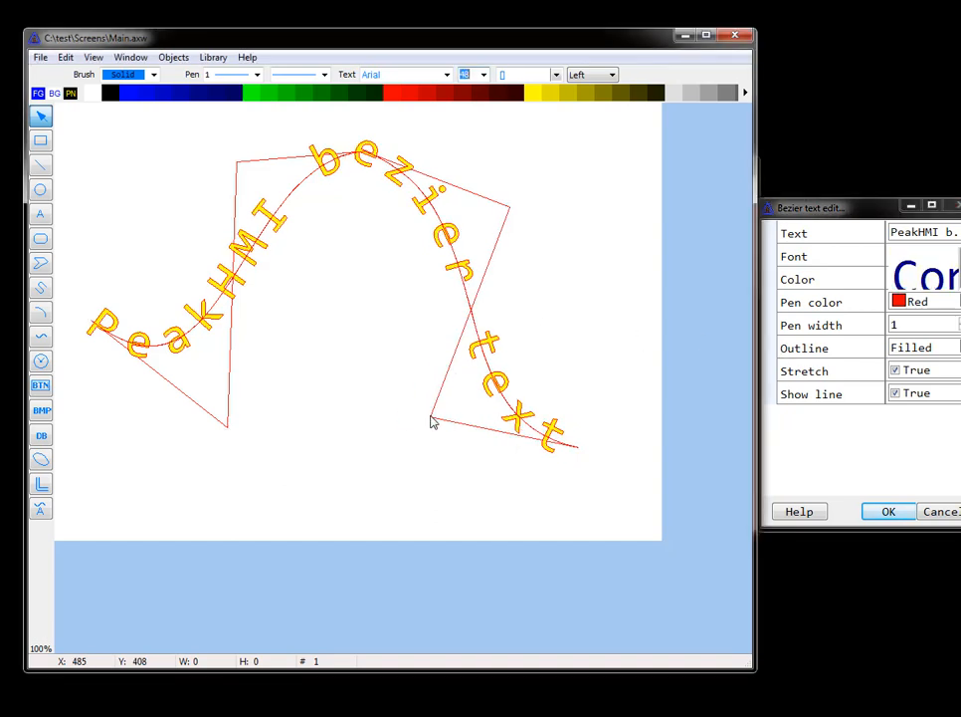
{"action": "left_click", "coordinate": [508, 210]}
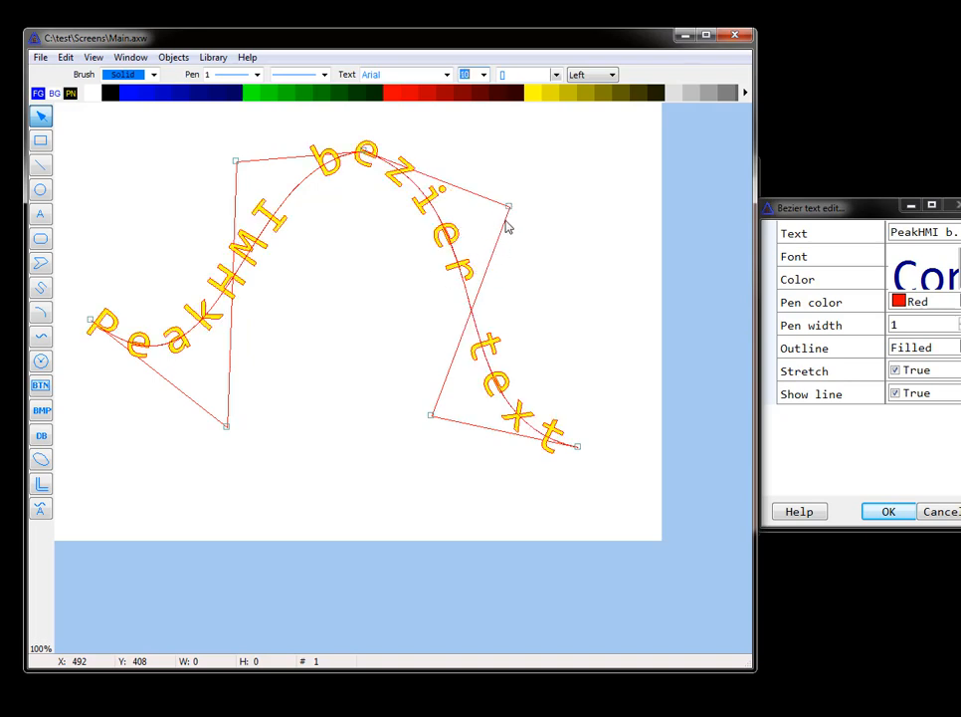
{"action": "left_click_drag", "start_coordinate": [505, 220], "coordinate": [536, 236]}
- Select the path's fourth and fifth points together and shift both straight down until the fourth is at about X 405, Y 248
{"action": "left_click", "coordinate": [508, 208]}
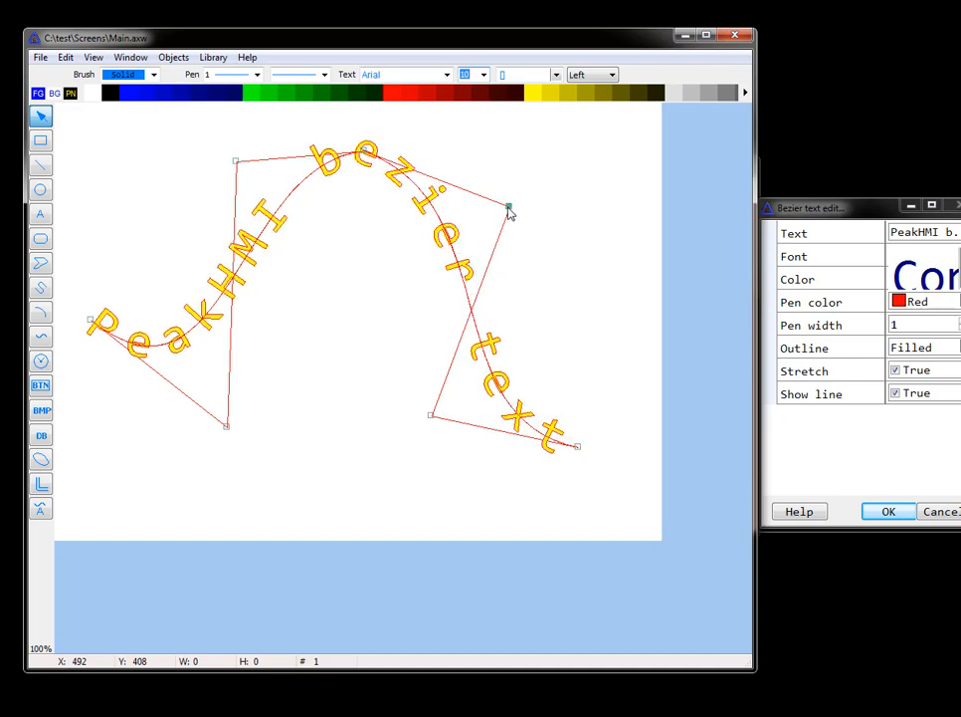
{"action": "left_click", "coordinate": [366, 152]}
{"action": "key", "text": "Down"}
{"action": "key", "text": "Down"}
{"action": "key", "text": "Down"}
{"action": "key", "text": "Down"}
{"action": "key", "text": "Down"}
{"action": "key", "text": "Down"}
{"action": "key", "text": "Down"}
{"action": "key", "text": "Down"}
{"action": "key", "text": "Down"}
{"action": "key", "text": "Down"}
{"action": "key", "text": "Down"}
{"action": "key", "text": "Down"}
{"action": "key", "text": "Down"}
{"action": "key", "text": "Down"}
{"action": "key", "text": "Down"}
{"action": "key", "text": "Down"}
{"action": "key", "text": "Down"}
{"action": "key", "text": "Down"}
{"action": "key", "text": "Down"}
{"action": "key", "text": "Down"}
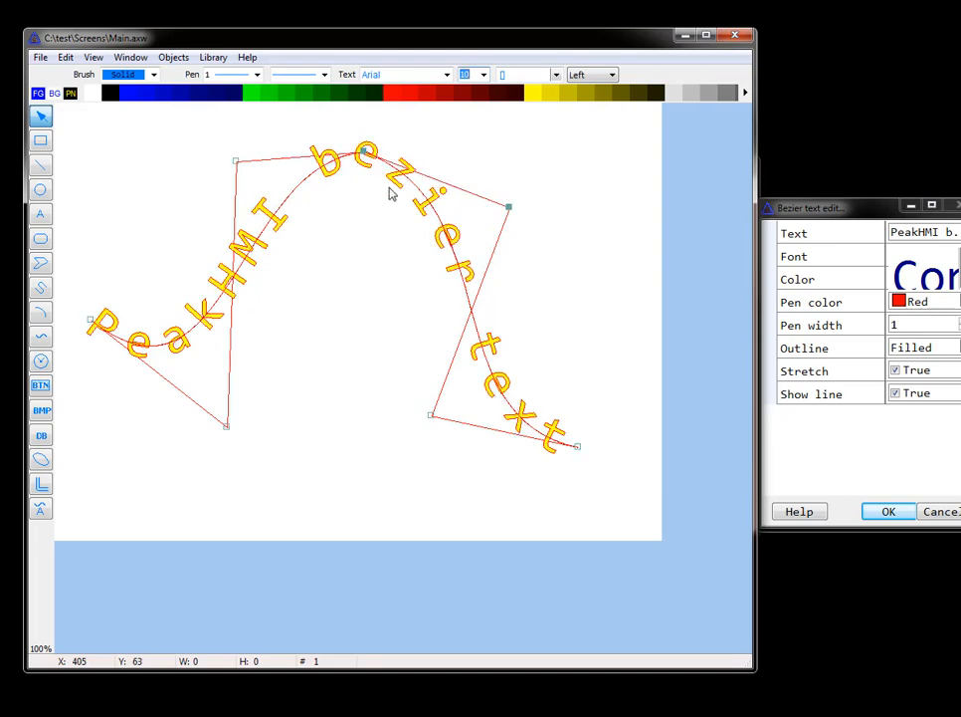
{"action": "key", "text": "Down"}
{"action": "key", "text": "Down"}
{"action": "key", "text": "Down"}
{"action": "key", "text": "Down"}
{"action": "key", "text": "Down"}
{"action": "key", "text": "Down"}
{"action": "key", "text": "Down"}
{"action": "key", "text": "Down"}
{"action": "key", "text": "Down"}
{"action": "key", "text": "Down"}
{"action": "key", "text": "Down"}
{"action": "key", "text": "Down"}
{"action": "key", "text": "Down"}
{"action": "key", "text": "Down"}
{"action": "key", "text": "Down"}
{"action": "key", "text": "Down"}
{"action": "key", "text": "Down"}
{"action": "key", "text": "Down"}
{"action": "key", "text": "Down"}
{"action": "key", "text": "Down"}
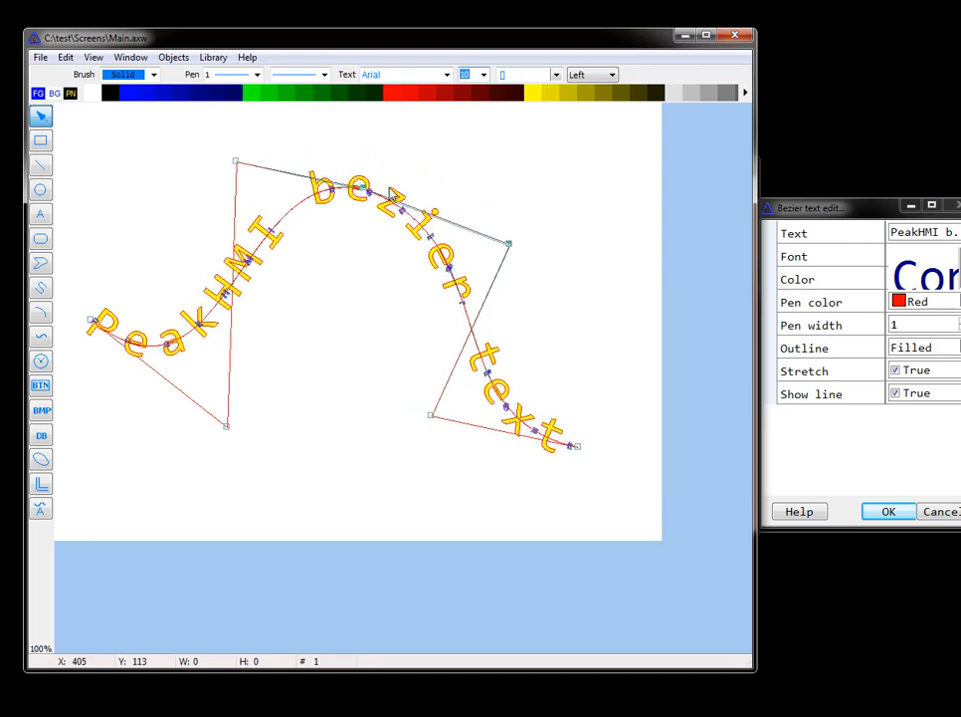
{"action": "key", "text": "Down"}
{"action": "key", "text": "Down"}
{"action": "key", "text": "Down"}
{"action": "key", "text": "Down"}
{"action": "key", "text": "Down"}
{"action": "key", "text": "Down"}
{"action": "key", "text": "Down"}
{"action": "key", "text": "Down"}
{"action": "key", "text": "Down"}
{"action": "key", "text": "Down"}
{"action": "key", "text": "Down"}
{"action": "key", "text": "Down"}
{"action": "key", "text": "Down"}
{"action": "key", "text": "Down"}
{"action": "key", "text": "Down"}
{"action": "key", "text": "Down"}
{"action": "key", "text": "Down"}
{"action": "key", "text": "Down"}
{"action": "key", "text": "Down"}
{"action": "key", "text": "Down"}
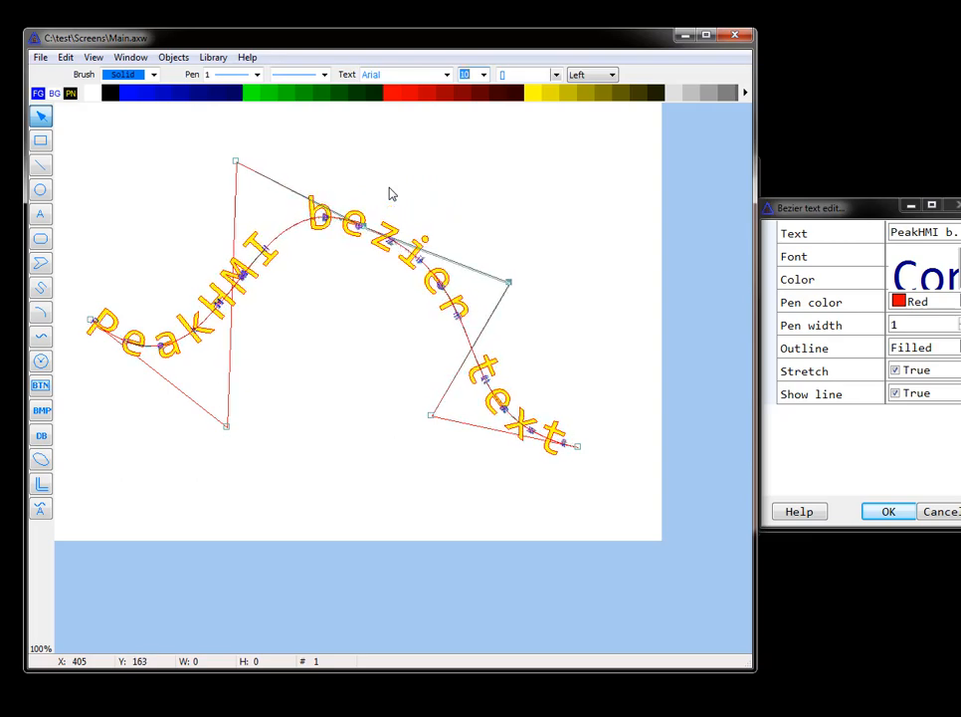
{"action": "key", "text": "Down"}
{"action": "key", "text": "Down"}
{"action": "key", "text": "Down"}
{"action": "key", "text": "Down"}
{"action": "key", "text": "Down"}
{"action": "key", "text": "Down"}
{"action": "key", "text": "Down"}
{"action": "key", "text": "Down"}
{"action": "key", "text": "Down"}
{"action": "key", "text": "Down"}
{"action": "key", "text": "Down"}
{"action": "key", "text": "Down"}
{"action": "key", "text": "Down"}
{"action": "key", "text": "Down"}
{"action": "key", "text": "Down"}
{"action": "key", "text": "Down"}
{"action": "key", "text": "Down"}
{"action": "key", "text": "Down"}
{"action": "key", "text": "Down"}
{"action": "key", "text": "Down"}
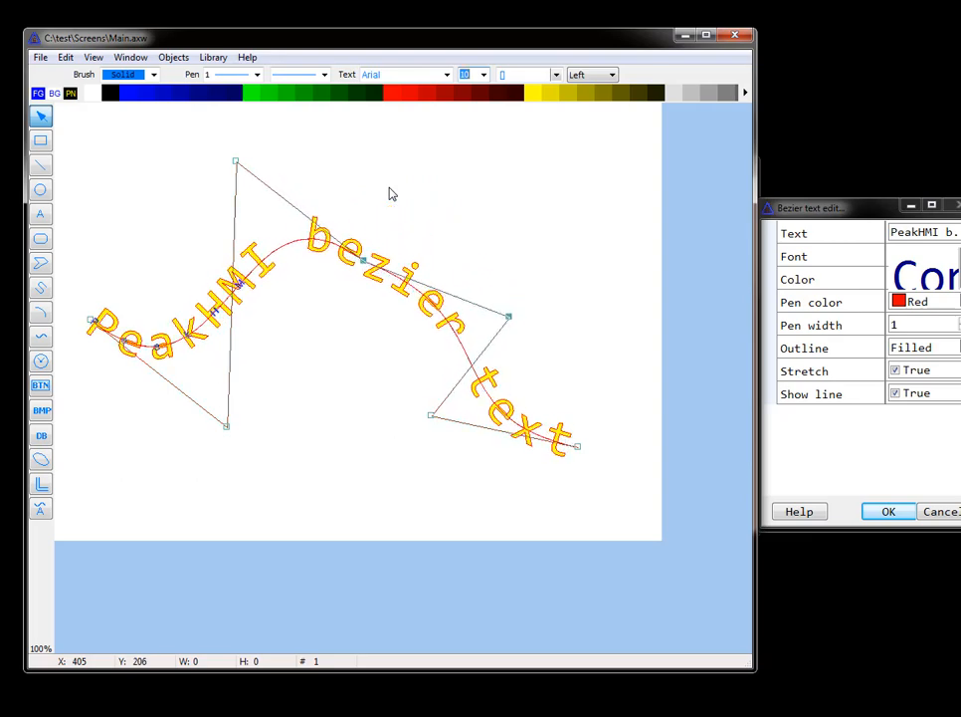
{"action": "key", "text": "Down"}
{"action": "key", "text": "Down"}
{"action": "key", "text": "Down"}
{"action": "key", "text": "Down"}
{"action": "key", "text": "Down"}
{"action": "key", "text": "Down"}
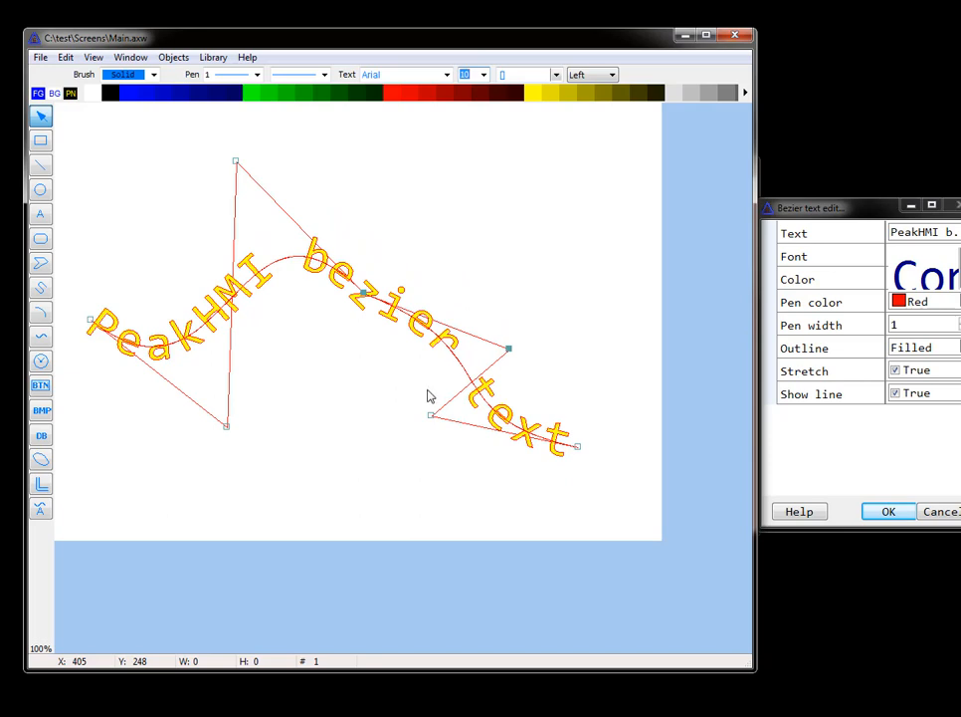
- Move the path's sixth point to about X 666, Y 350 and accept the Bezier text edits
{"action": "left_click_drag", "start_coordinate": [430, 418], "coordinate": [566, 377]}
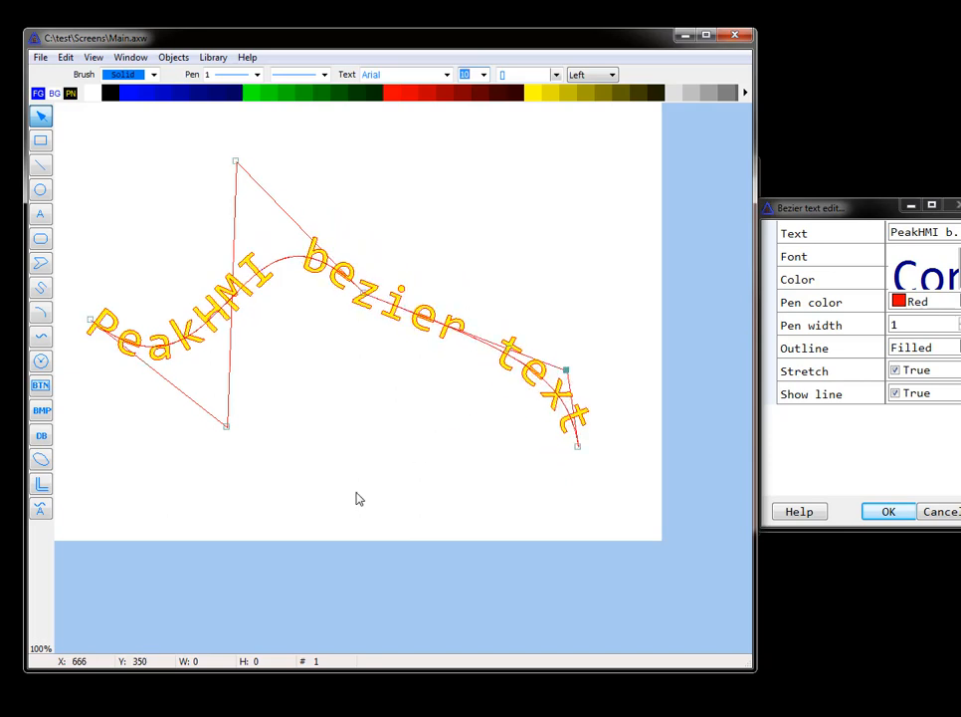
{"action": "left_click", "coordinate": [879, 511]}
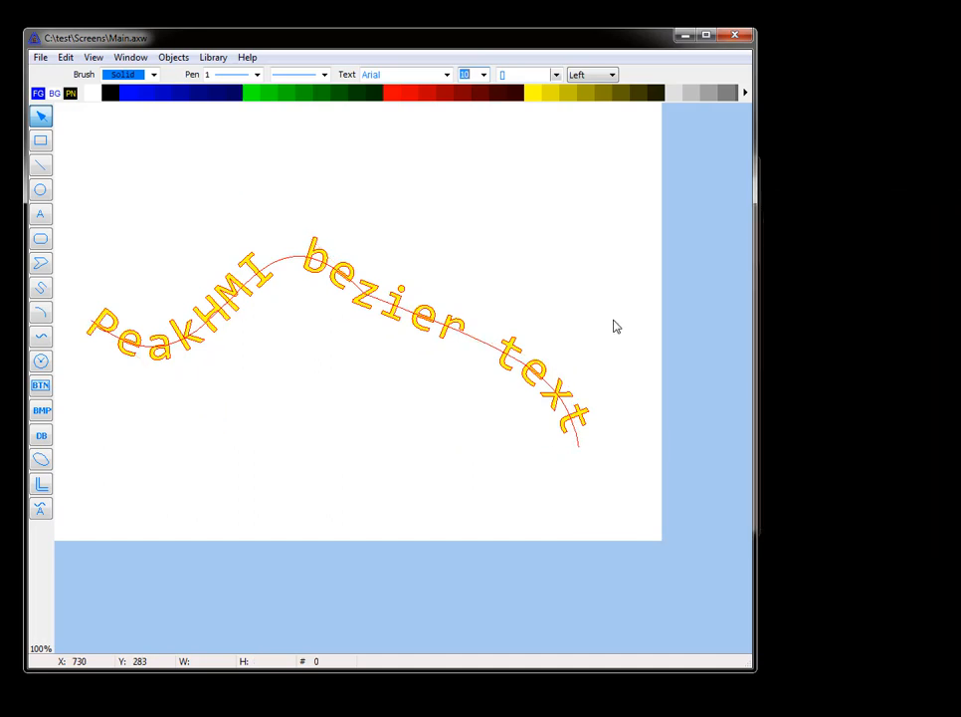
- Reopen the Bezier text for editing, turn off Show line, and accept the change
{"action": "left_click", "coordinate": [399, 313]}
{"action": "right_click", "coordinate": [401, 310]}
{"action": "left_click", "coordinate": [430, 371]}
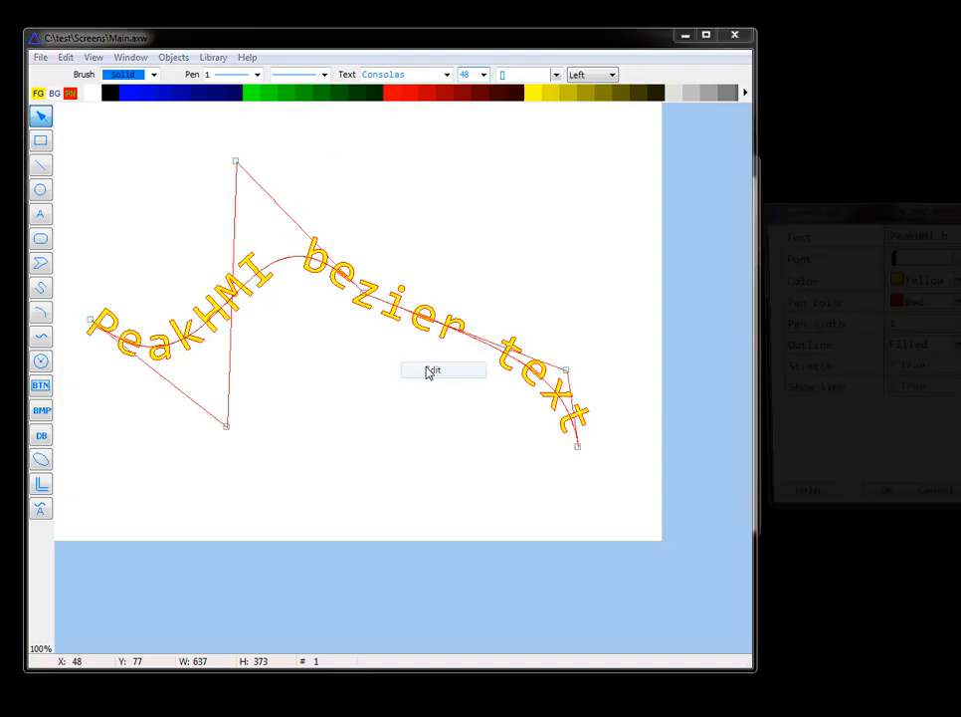
{"action": "left_click", "coordinate": [885, 394]}
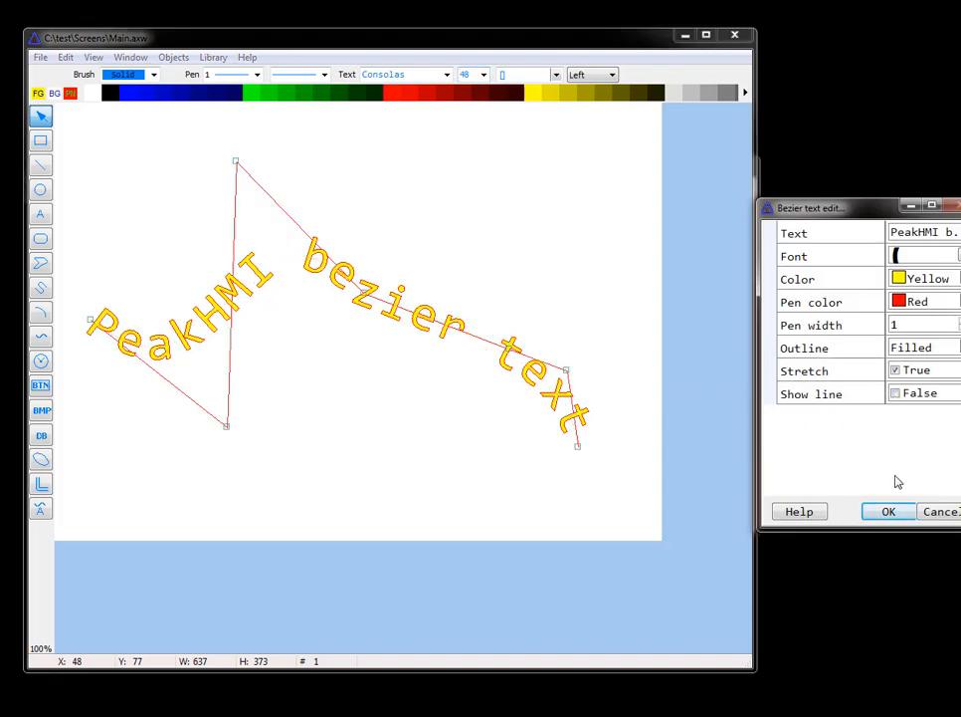
{"action": "left_click", "coordinate": [889, 512]}
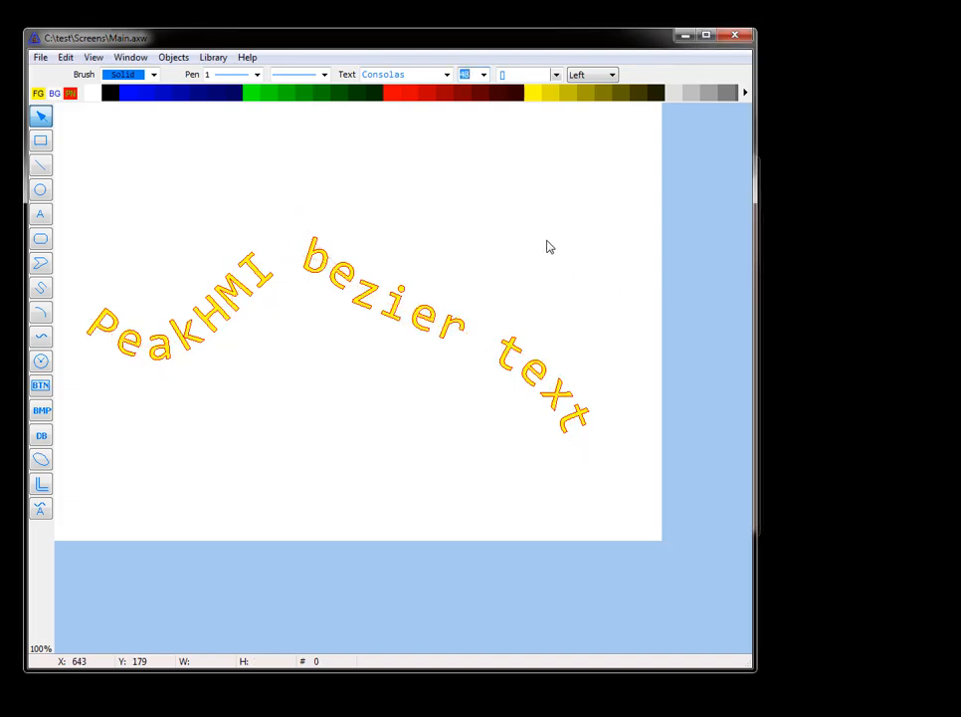
- Shrink the Bezier text to about 537 by 277 and move it to about X 128, Y 109
{"action": "mouse_move", "coordinate": [398, 295]}
{"action": "left_mouse_down"}
{"action": "mouse_move", "coordinate": [408, 293]}
{"action": "mouse_move", "coordinate": [422, 230]}
{"action": "mouse_move", "coordinate": [395, 318]}
{"action": "left_mouse_up"}
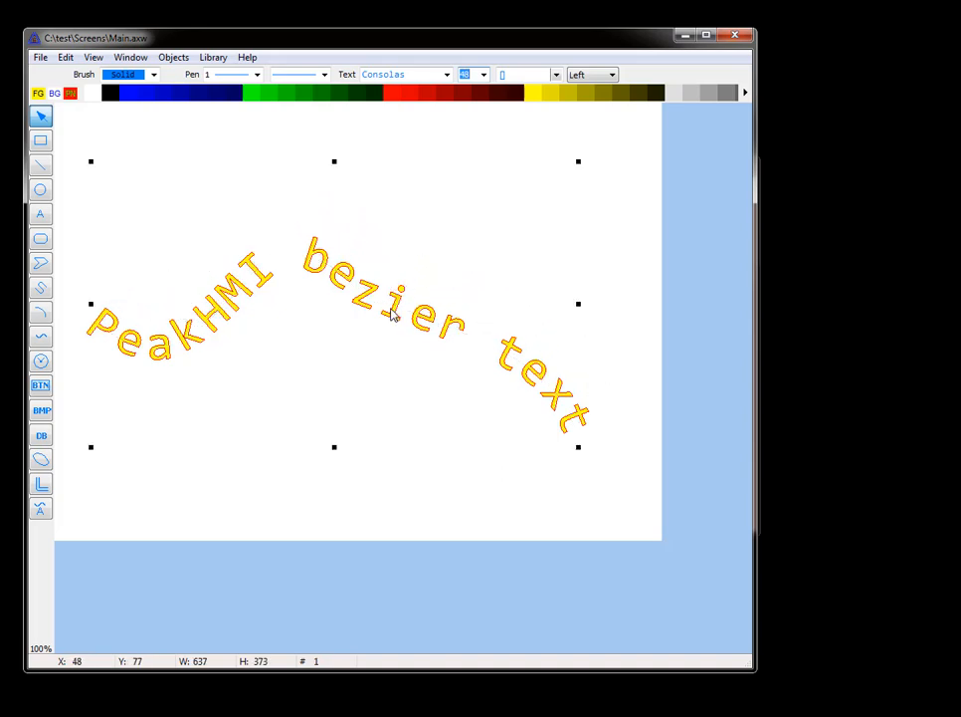
{"action": "left_click", "coordinate": [578, 453]}
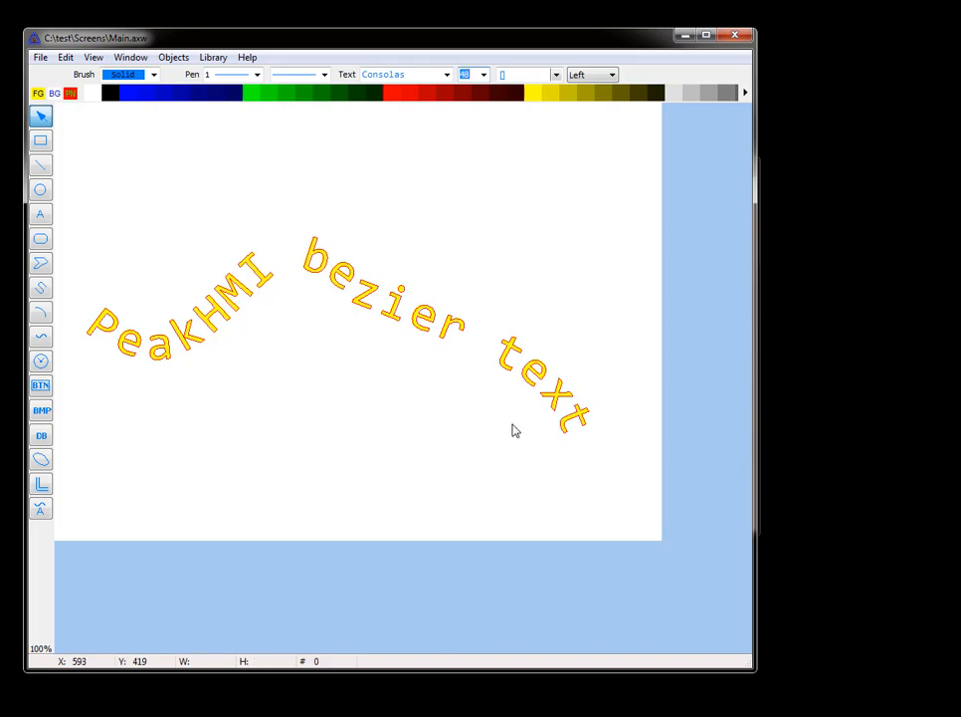
{"action": "left_click", "coordinate": [562, 403]}
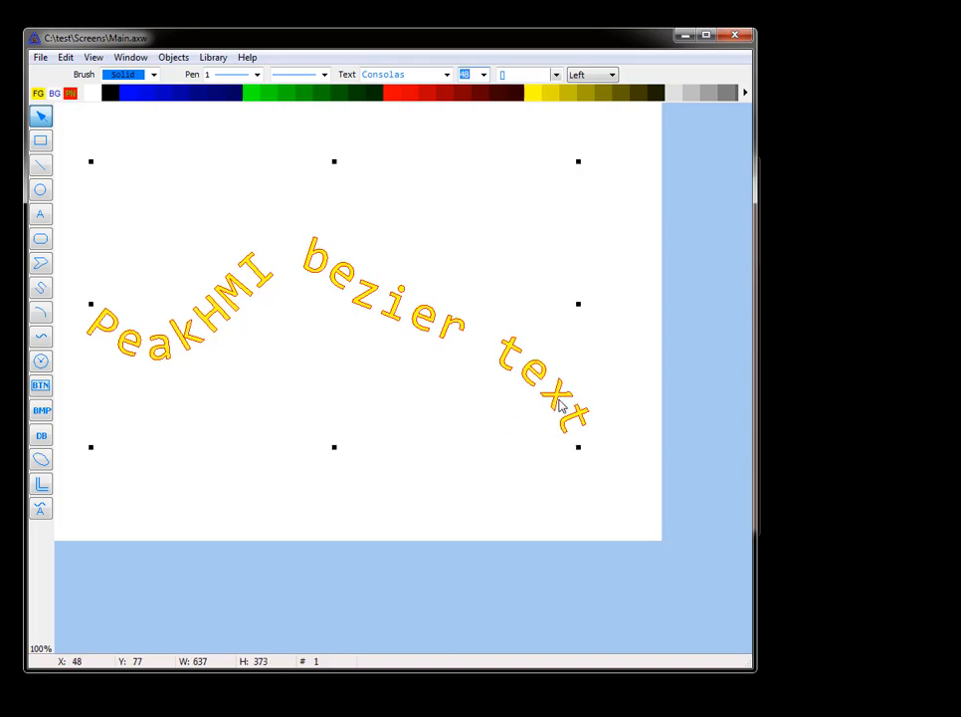
{"action": "left_click_drag", "start_coordinate": [580, 449], "coordinate": [501, 373]}
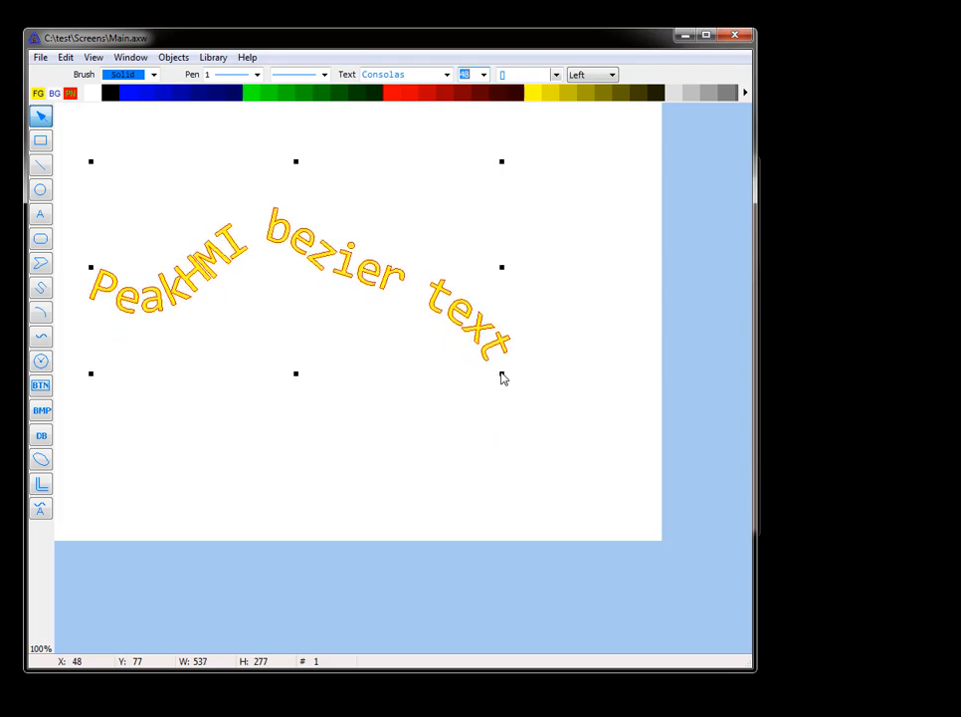
{"action": "left_click_drag", "start_coordinate": [395, 281], "coordinate": [458, 306]}
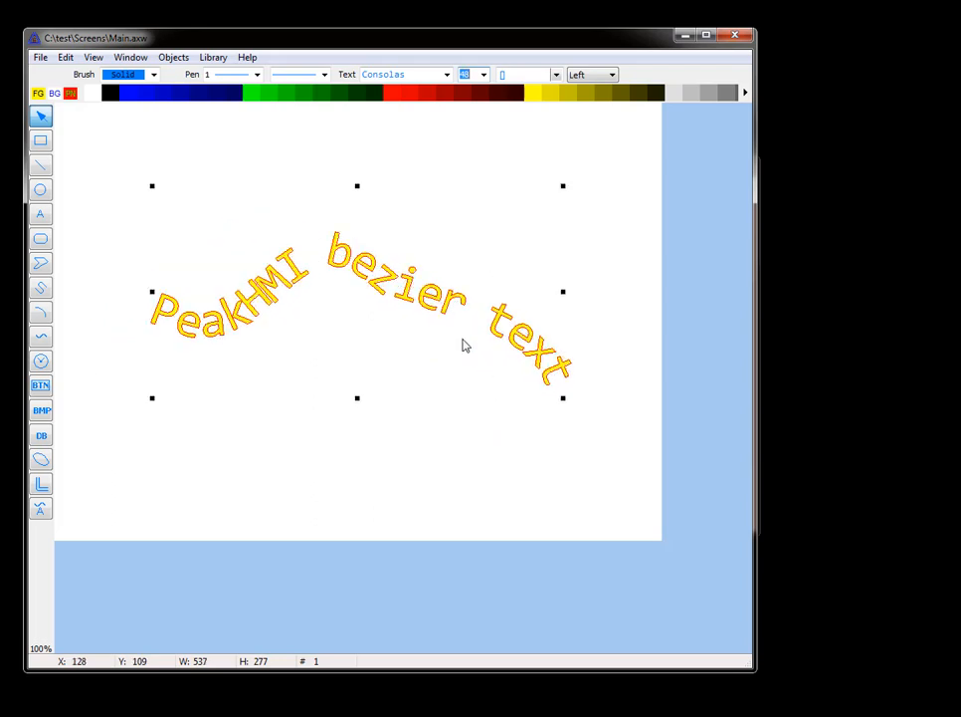